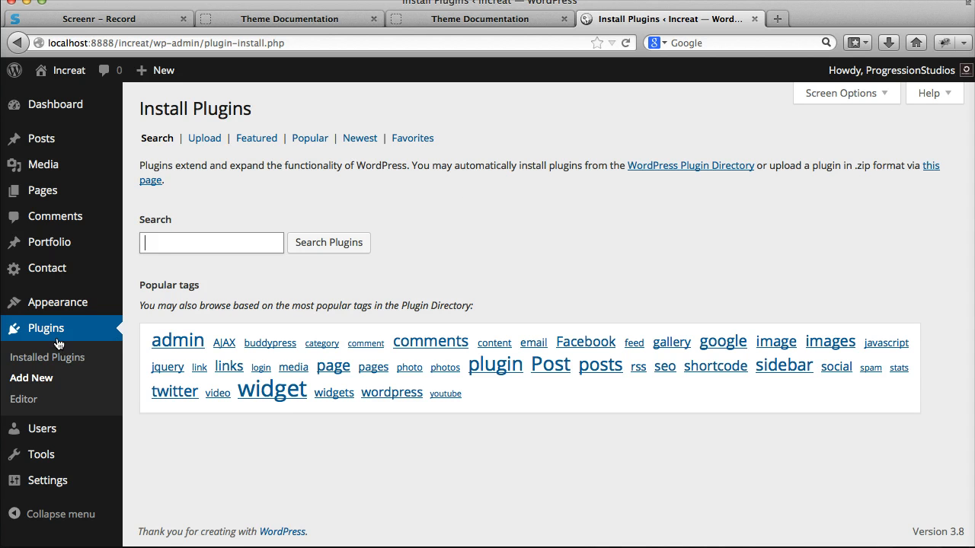
- Paste "WooCommerce - excelling eCommerce" into the plugin search field
{"action": "right_click", "coordinate": [178, 239]}
{"action": "left_click", "coordinate": [239, 305]}
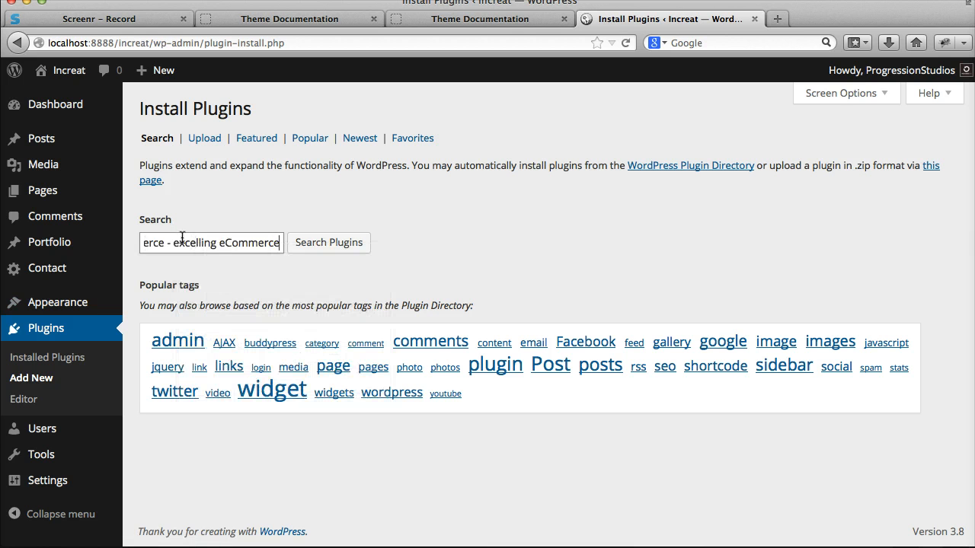
{"action": "left_click_drag", "start_coordinate": [229, 242], "coordinate": [76, 240]}
{"action": "left_click_drag", "start_coordinate": [143, 242], "coordinate": [313, 256]}
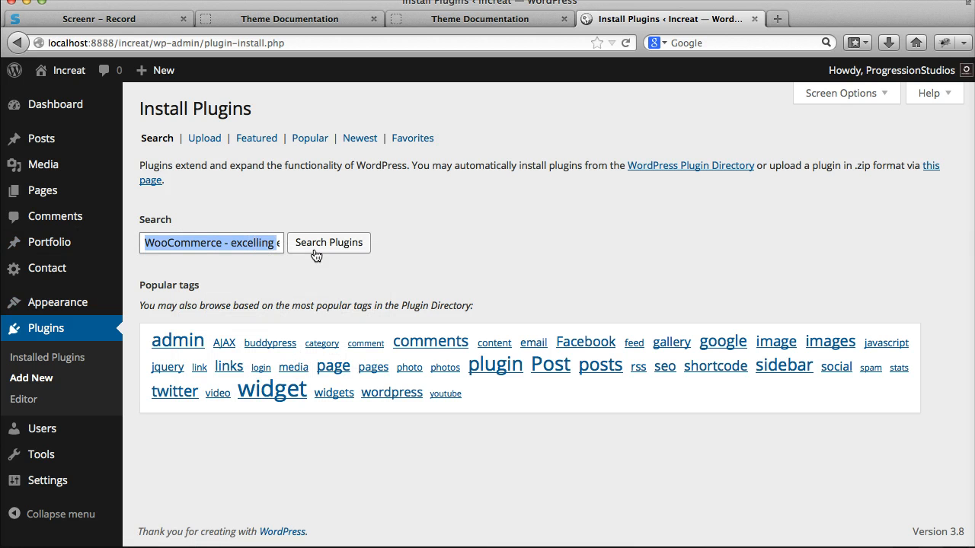
{"action": "left_click", "coordinate": [238, 243]}
{"action": "left_click_drag", "start_coordinate": [238, 244], "coordinate": [338, 243]}
{"action": "left_click", "coordinate": [219, 241]}
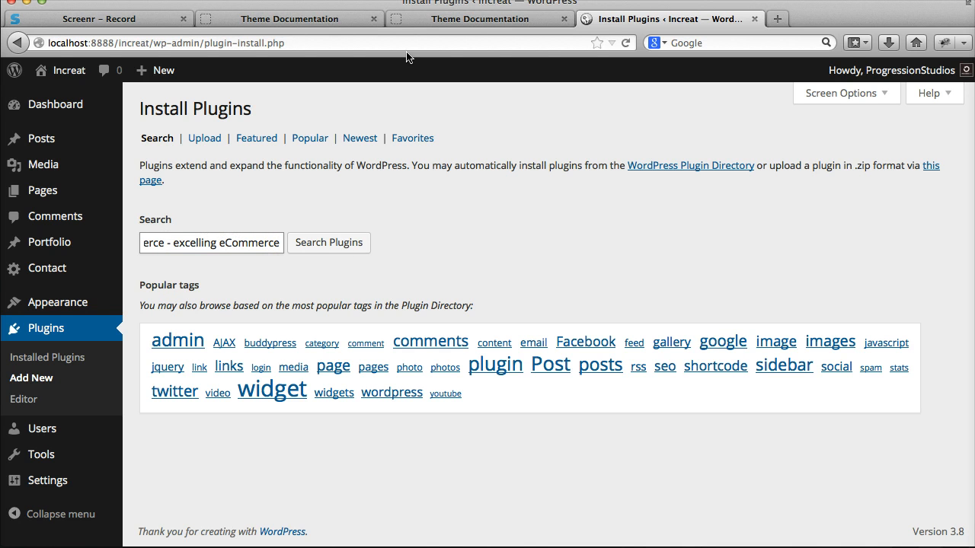
- Check the exact plugin name in the WooCommerce Installation section of the theme documentation, and return to the plugin installer
{"action": "left_click", "coordinate": [436, 21]}
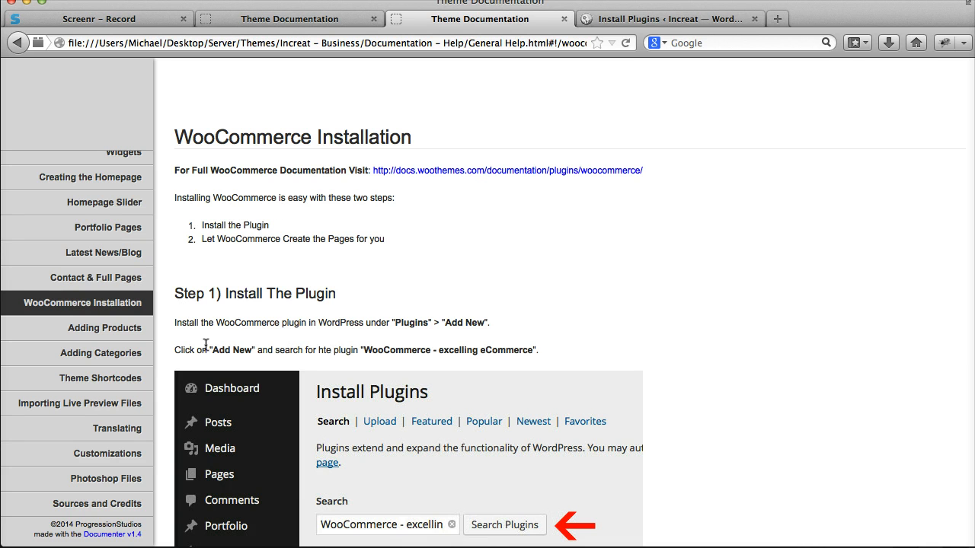
{"action": "mouse_move", "coordinate": [365, 350]}
{"action": "left_mouse_down"}
{"action": "mouse_move", "coordinate": [536, 352]}
{"action": "mouse_move", "coordinate": [364, 350]}
{"action": "left_mouse_up"}
{"action": "left_click", "coordinate": [620, 19]}
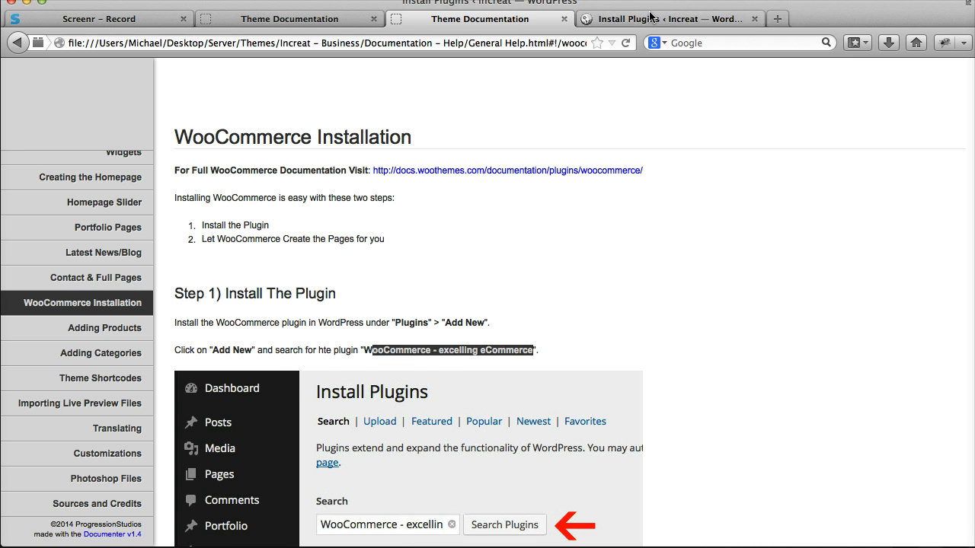
- Shorten the search term to "WooCommerce" and run the plugin search
{"action": "left_click_drag", "start_coordinate": [173, 242], "coordinate": [511, 243]}
{"action": "key", "text": "BackSpace"}
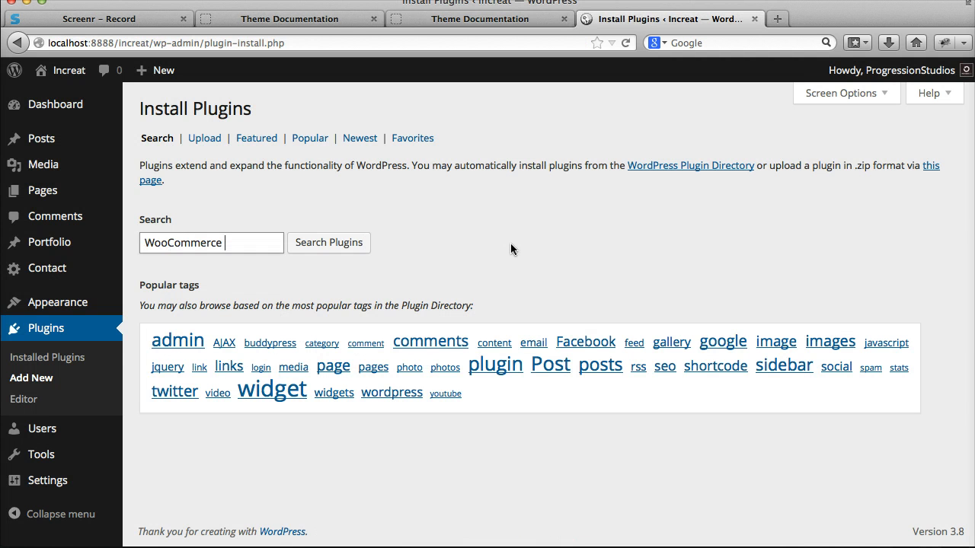
{"action": "left_click", "coordinate": [323, 243]}
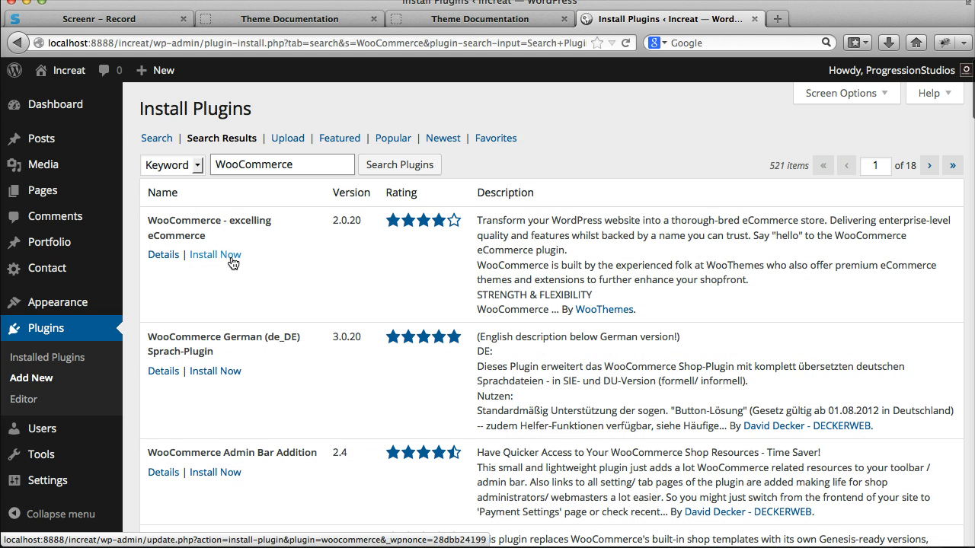
- Install the "WooCommerce - excelling eCommerce" plugin from the search results and confirm the installation
{"action": "left_click_drag", "start_coordinate": [152, 220], "coordinate": [235, 228]}
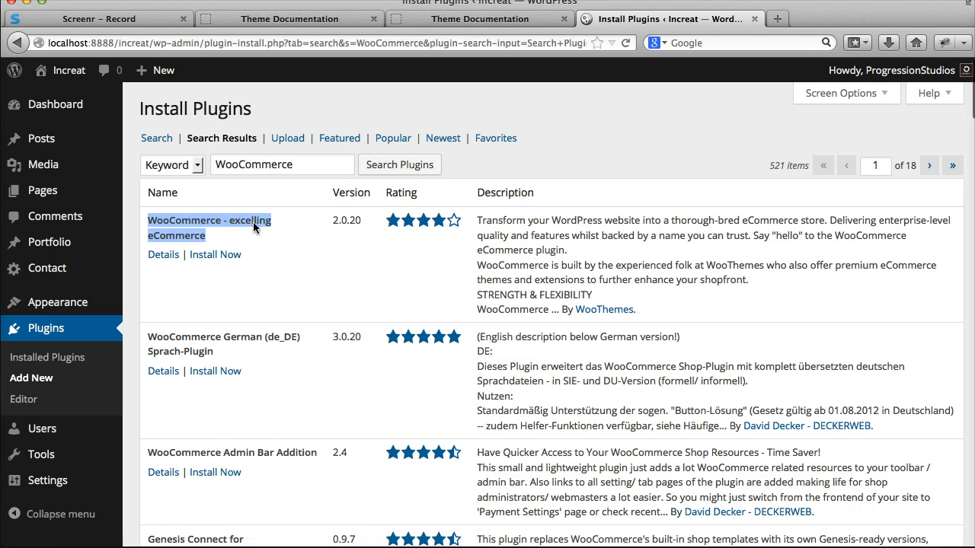
{"action": "scroll", "coordinate": [326, 322], "scroll_direction": "down", "scroll_amount": 10}
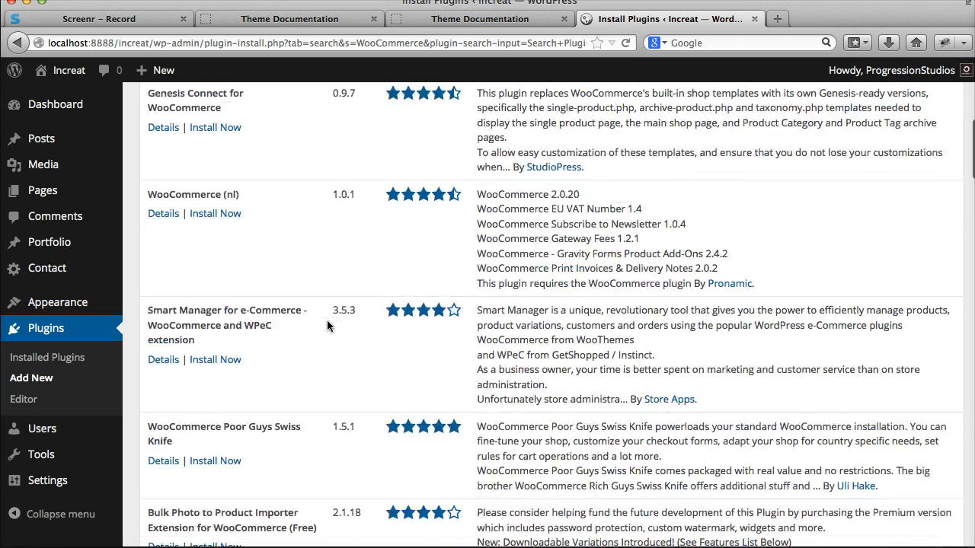
{"action": "scroll", "coordinate": [330, 319], "scroll_direction": "down", "scroll_amount": 10}
{"action": "scroll", "coordinate": [329, 318], "scroll_direction": "up", "scroll_amount": 20}
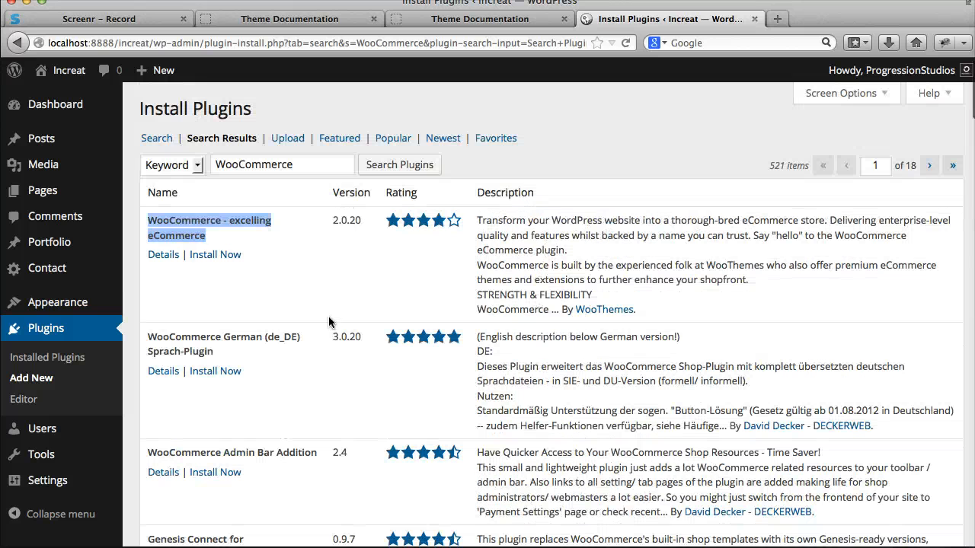
{"action": "left_click", "coordinate": [254, 229]}
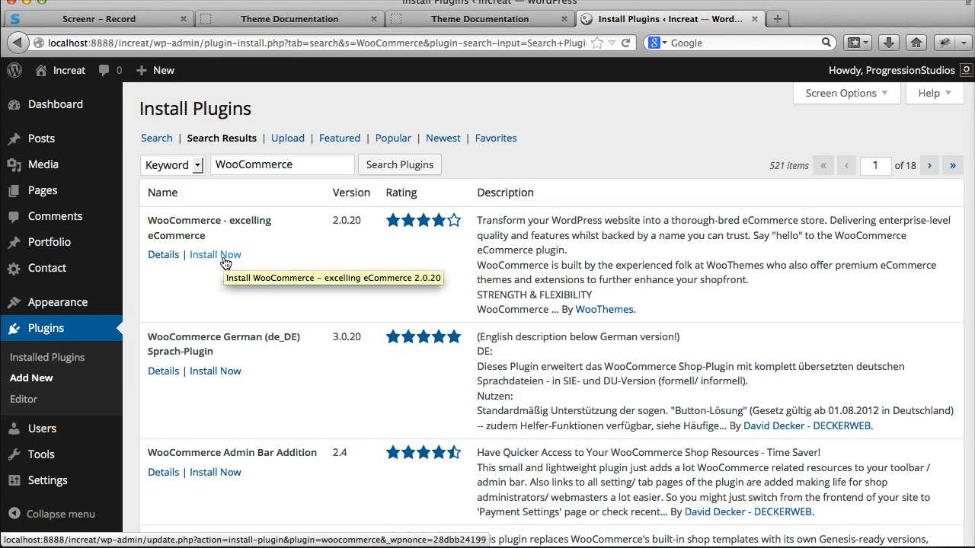
{"action": "left_click", "coordinate": [225, 263]}
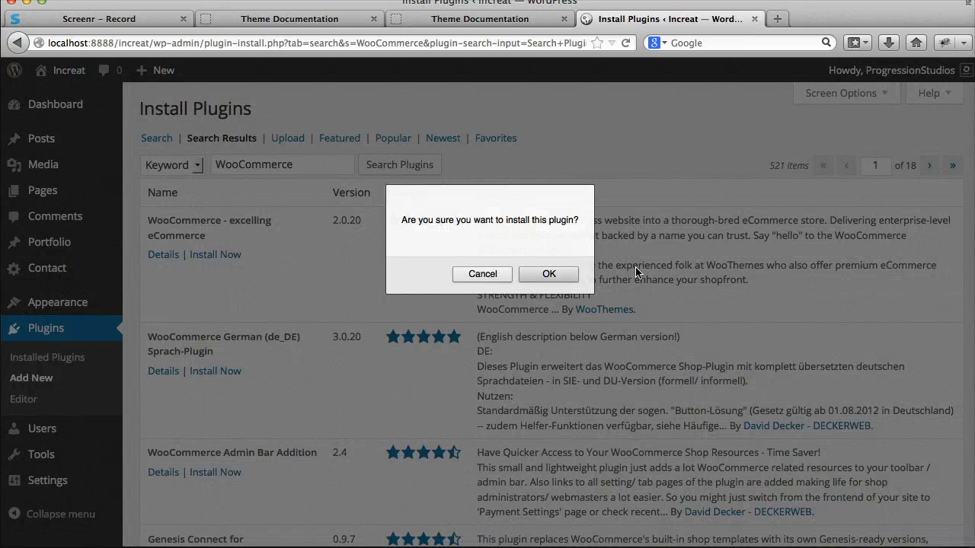
{"action": "left_click", "coordinate": [546, 276]}
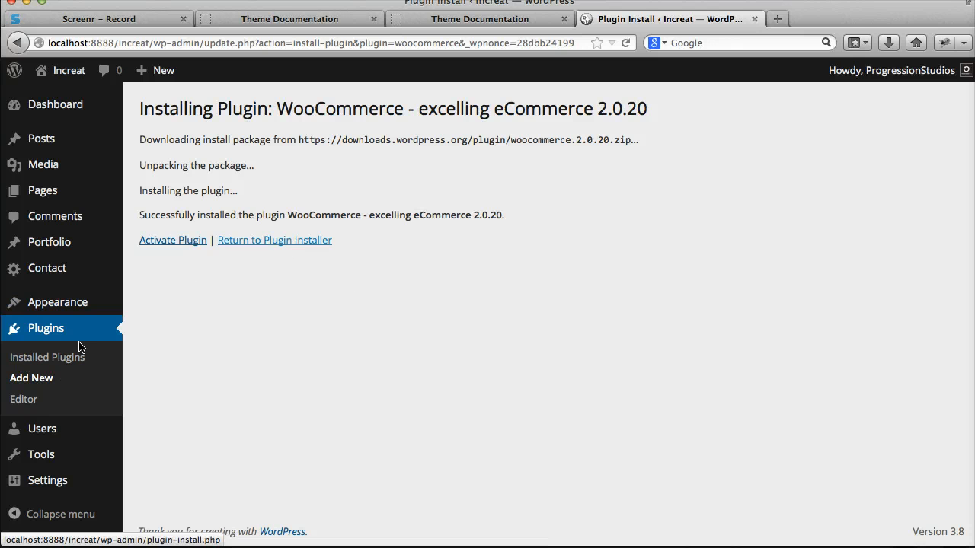
- Activate the WooCommerce plugin from the list of installed plugins
{"action": "left_click", "coordinate": [79, 266]}
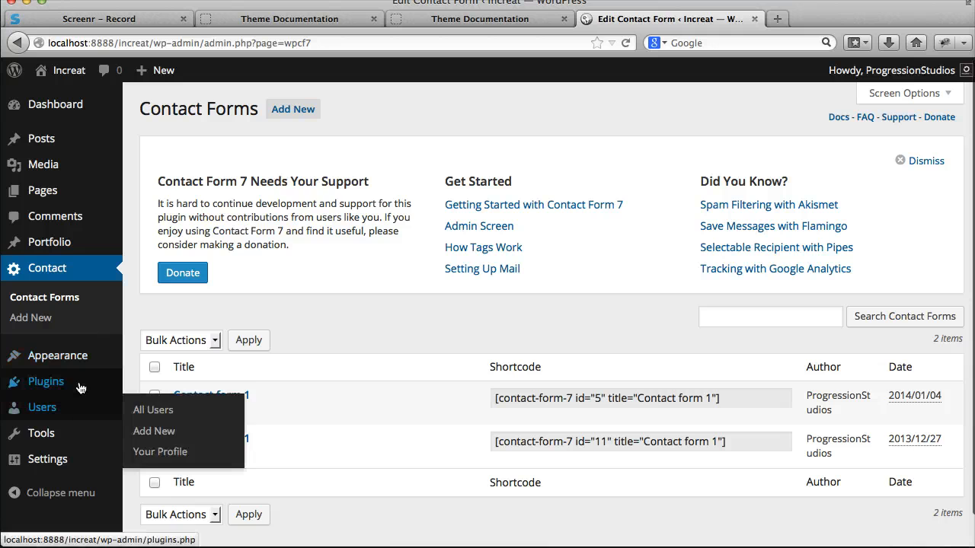
{"action": "left_click", "coordinate": [76, 380]}
{"action": "scroll", "coordinate": [329, 344], "scroll_direction": "down", "scroll_amount": 1}
{"action": "scroll", "coordinate": [329, 341], "scroll_direction": "down", "scroll_amount": 3}
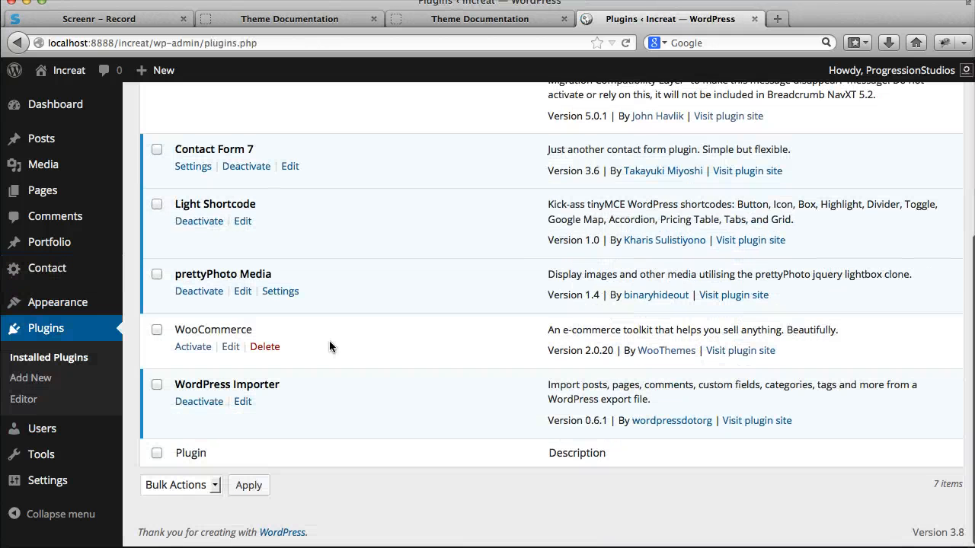
{"action": "left_click", "coordinate": [193, 348]}
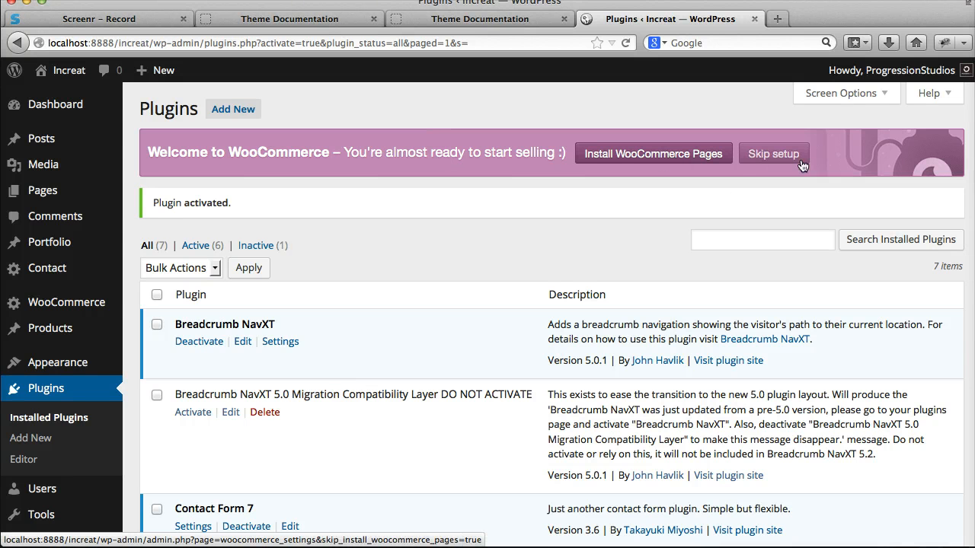
- Install the WooCommerce pages through the welcome notice and read the introduction on the welcome page
{"action": "left_click", "coordinate": [637, 155]}
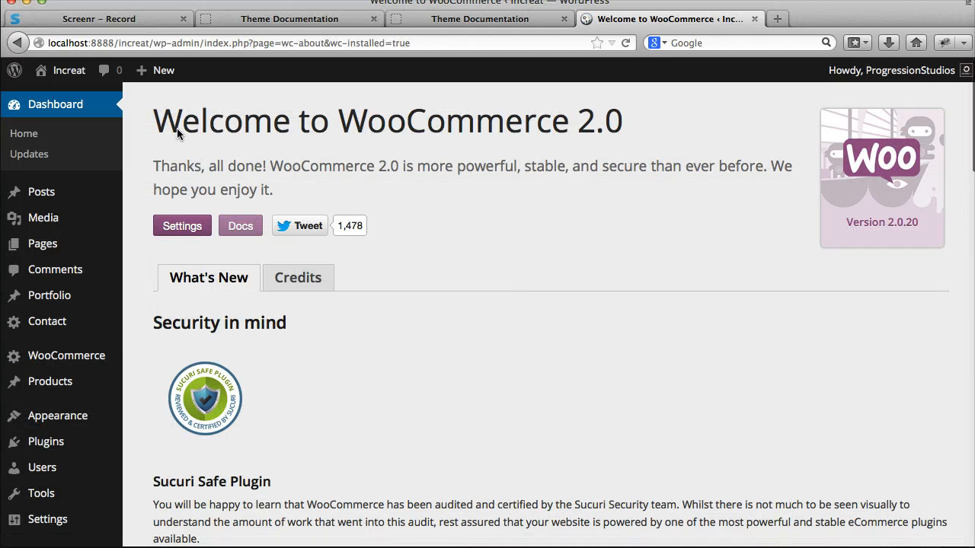
{"action": "left_click_drag", "start_coordinate": [177, 134], "coordinate": [571, 126]}
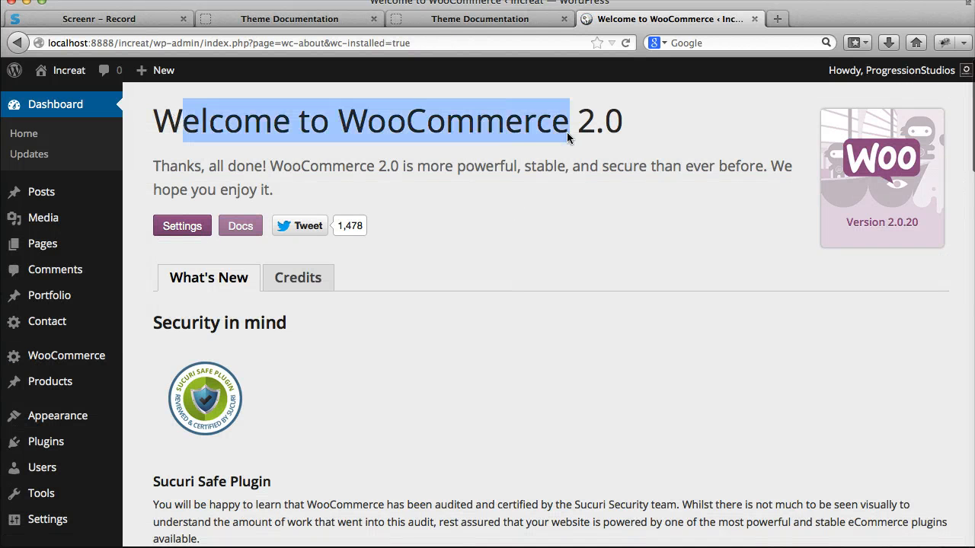
{"action": "left_click", "coordinate": [217, 151]}
{"action": "left_click_drag", "start_coordinate": [165, 164], "coordinate": [274, 190]}
{"action": "left_click", "coordinate": [367, 191]}
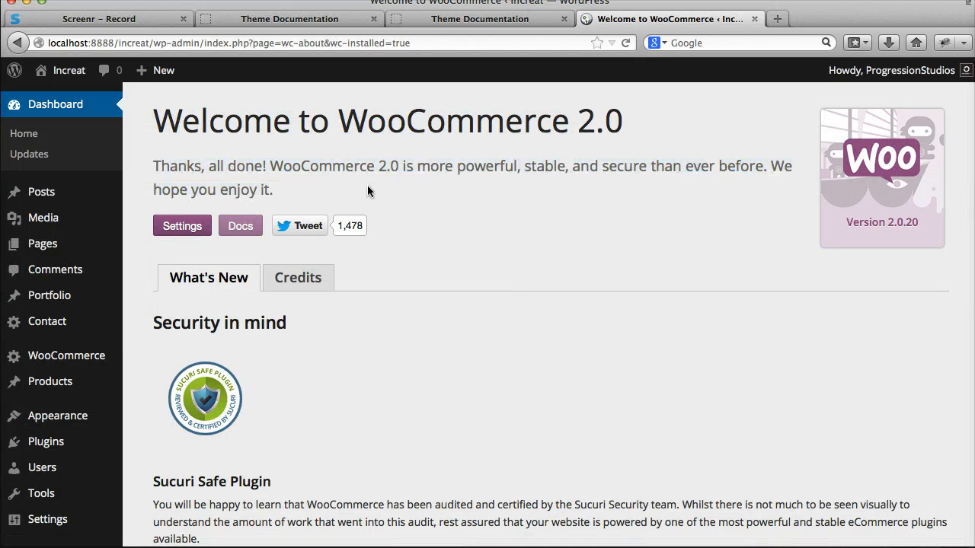
{"action": "left_click_drag", "start_coordinate": [362, 187], "coordinate": [154, 166]}
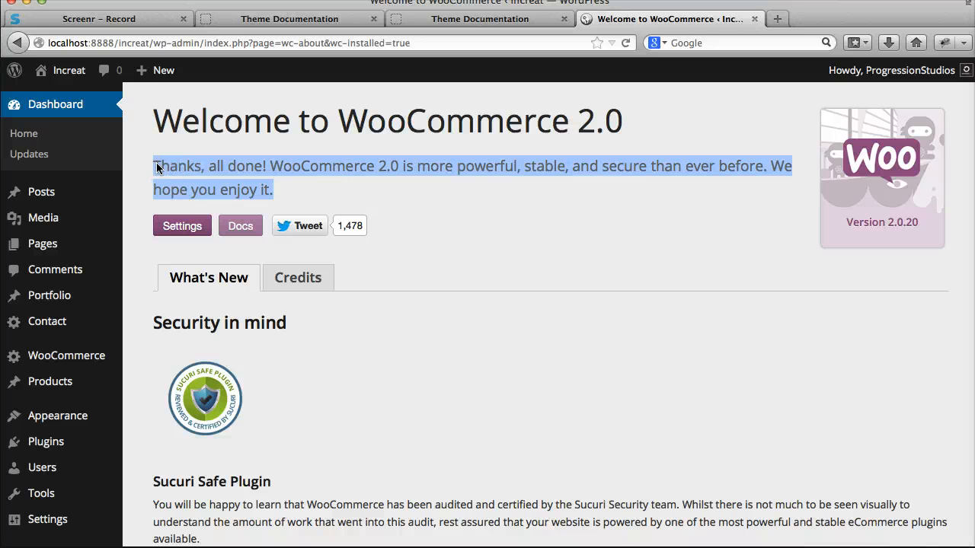
{"action": "left_click", "coordinate": [169, 166]}
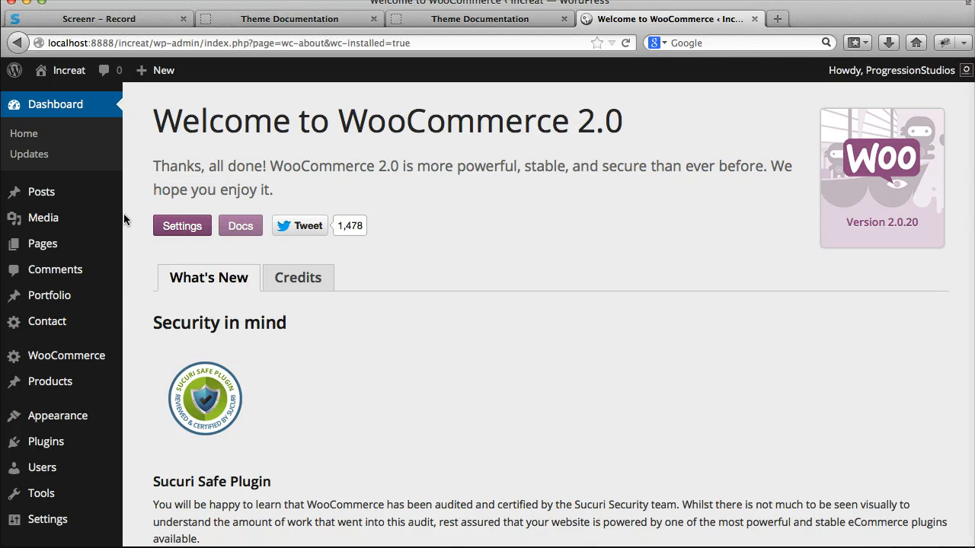
- Review the site's page list for the shop, cart, checkout and account pages created by WooCommerce
{"action": "left_click", "coordinate": [96, 244]}
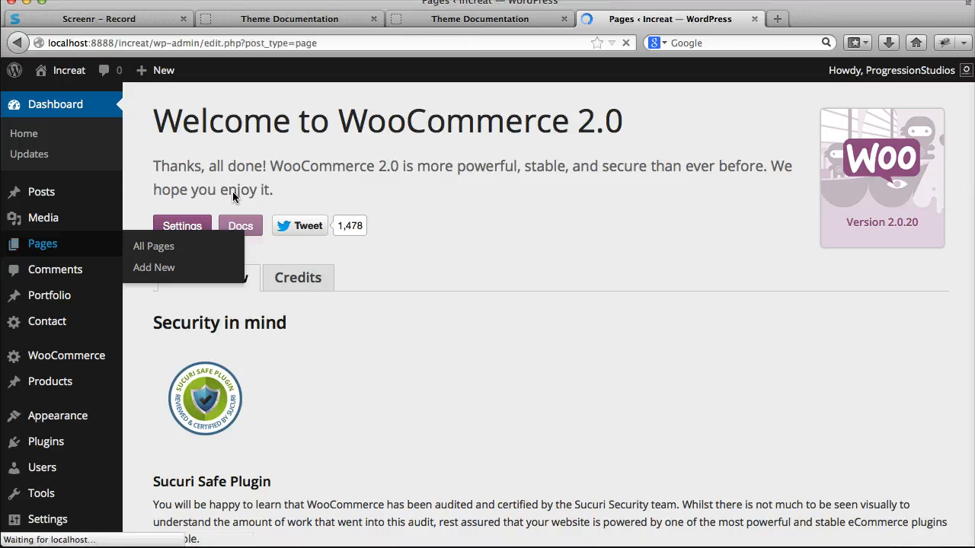
{"action": "scroll", "coordinate": [306, 222], "scroll_direction": "down", "scroll_amount": 3}
{"action": "scroll", "coordinate": [231, 366], "scroll_direction": "down", "scroll_amount": 4}
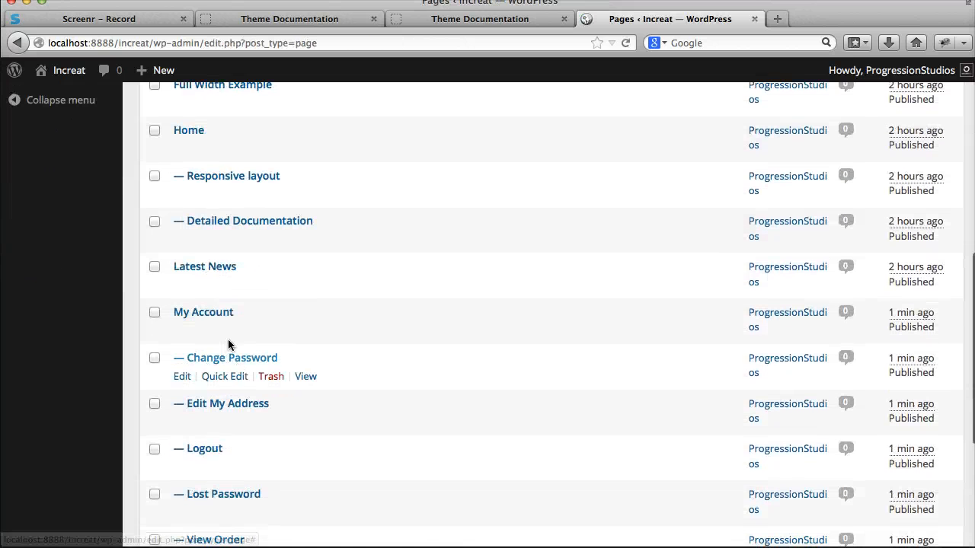
{"action": "scroll", "coordinate": [228, 338], "scroll_direction": "down", "scroll_amount": 5}
{"action": "scroll", "coordinate": [194, 402], "scroll_direction": "up", "scroll_amount": 8}
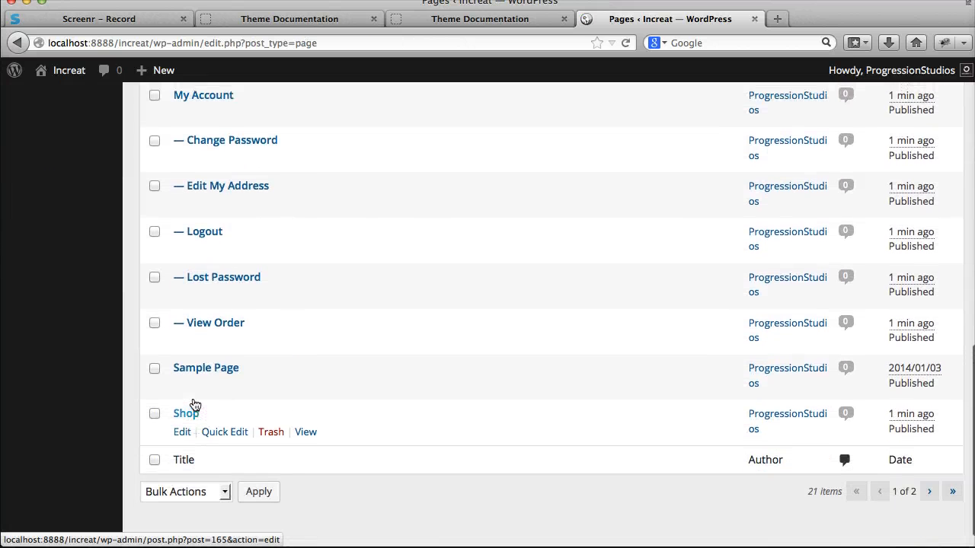
{"action": "scroll", "coordinate": [250, 404], "scroll_direction": "up", "scroll_amount": 5}
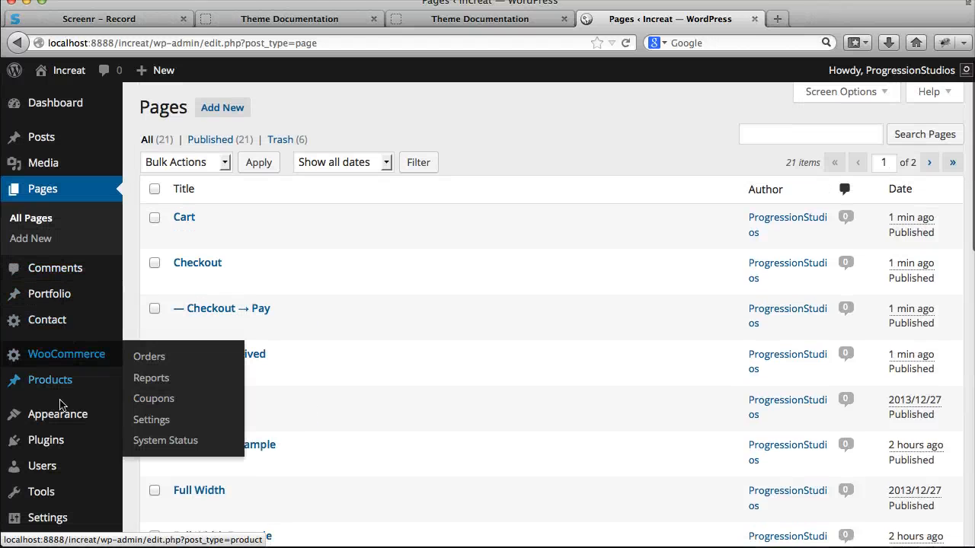
- Add the Shop page to the Main Navigation menu and save the menu
{"action": "mouse_move", "coordinate": [28, 418]}
{"action": "left_click", "coordinate": [156, 483]}
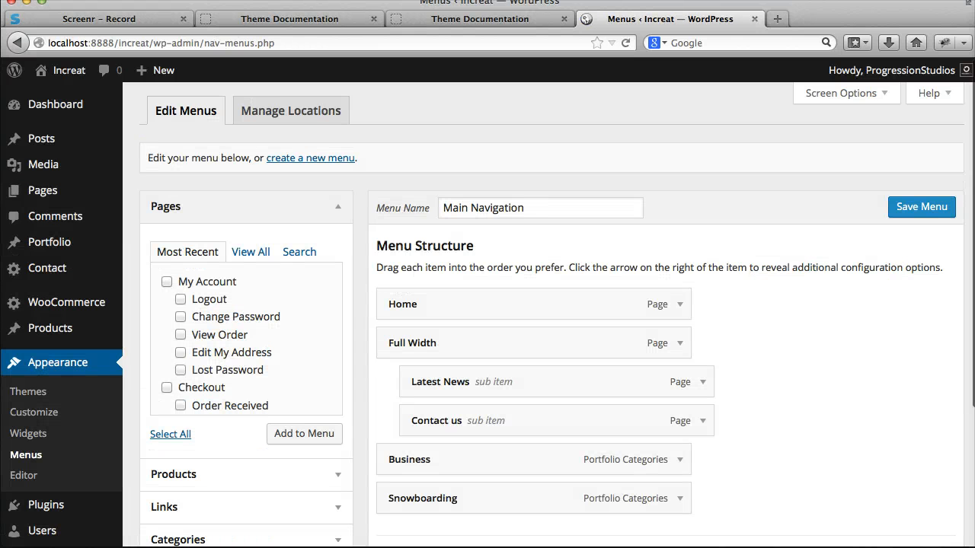
{"action": "scroll", "coordinate": [238, 373], "scroll_direction": "down", "scroll_amount": 3}
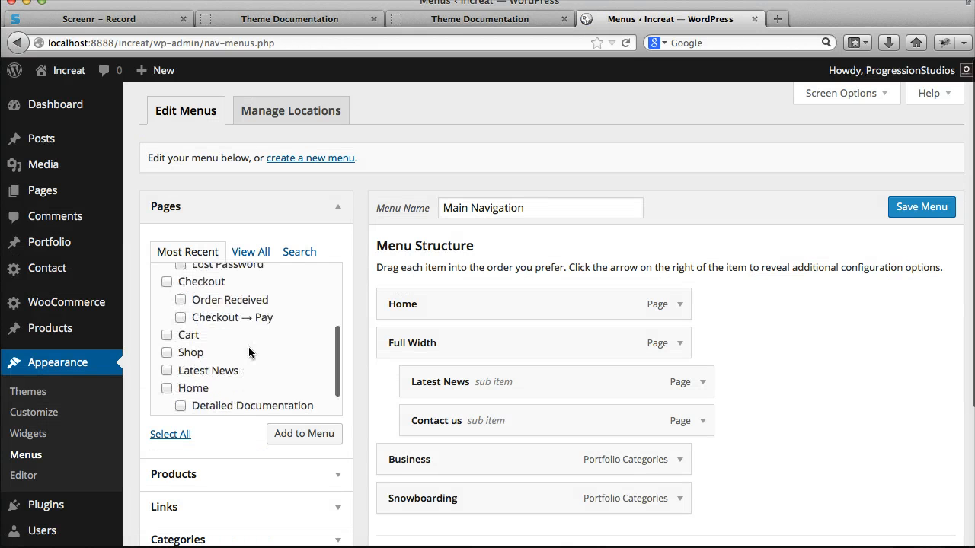
{"action": "left_click", "coordinate": [185, 356]}
{"action": "left_click", "coordinate": [289, 435]}
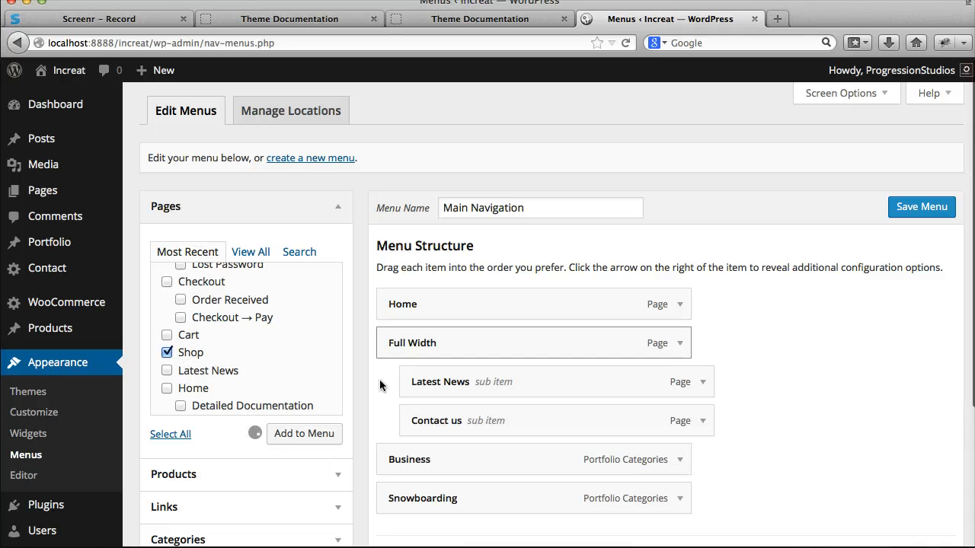
{"action": "scroll", "coordinate": [866, 187], "scroll_direction": "down", "scroll_amount": 3}
{"action": "left_click", "coordinate": [921, 107]}
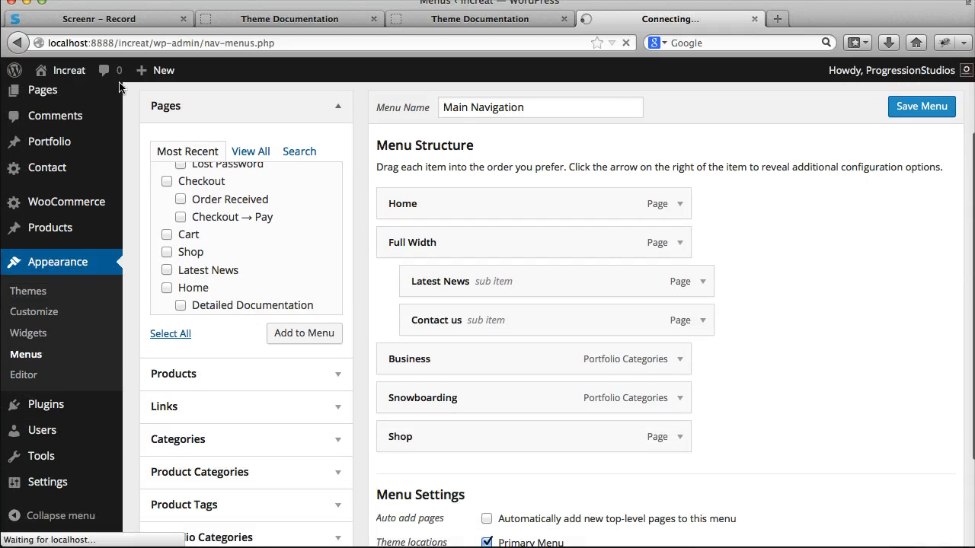
- Open the live site in a new tab and check the Shop page from its navigation
{"action": "right_click", "coordinate": [69, 71]}
{"action": "left_click", "coordinate": [98, 82]}
{"action": "left_click", "coordinate": [774, 23]}
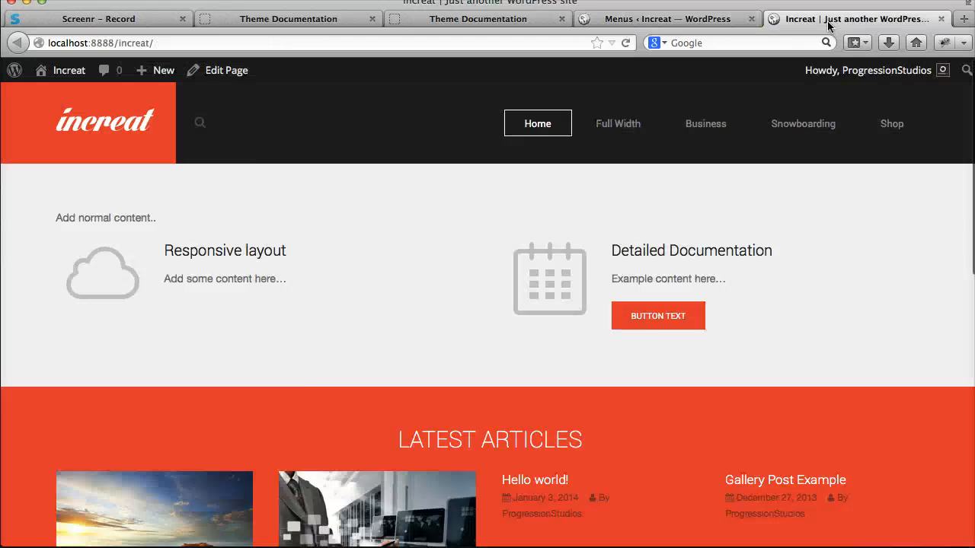
{"action": "left_click", "coordinate": [886, 124]}
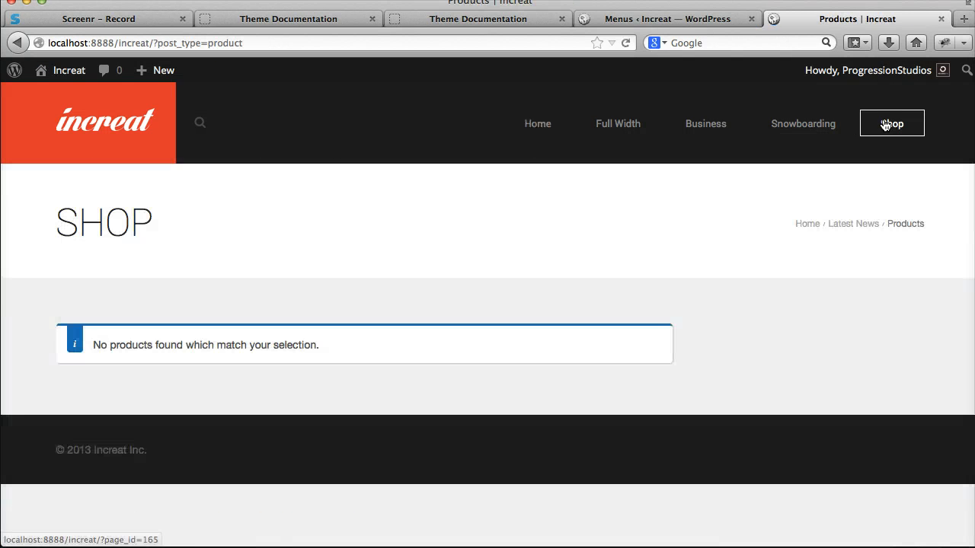
{"action": "left_click_drag", "start_coordinate": [96, 347], "coordinate": [395, 349]}
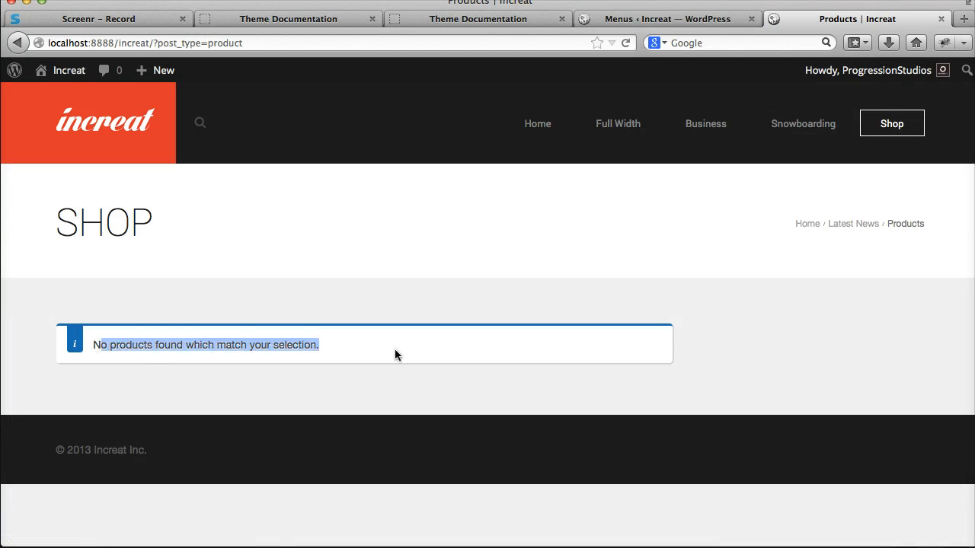
{"action": "left_click", "coordinate": [395, 349]}
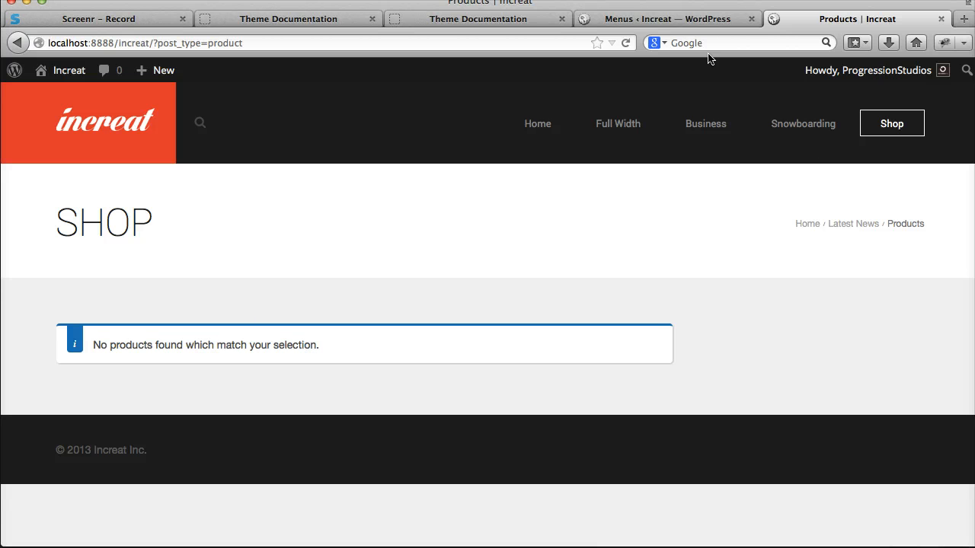
- Return to the site admin and view the WooCommerce orders list and the products list
{"action": "left_click", "coordinate": [681, 19]}
{"action": "left_click", "coordinate": [75, 301]}
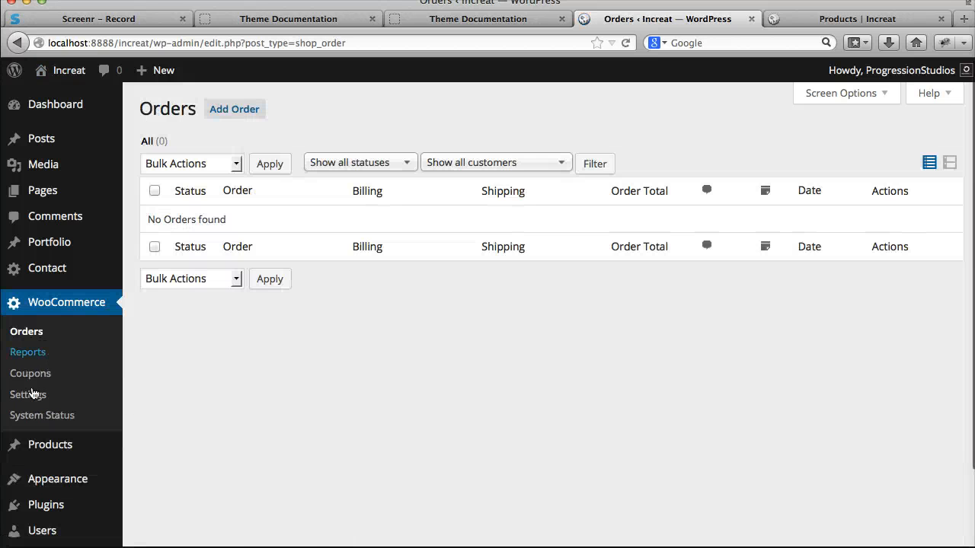
{"action": "left_click", "coordinate": [35, 449]}
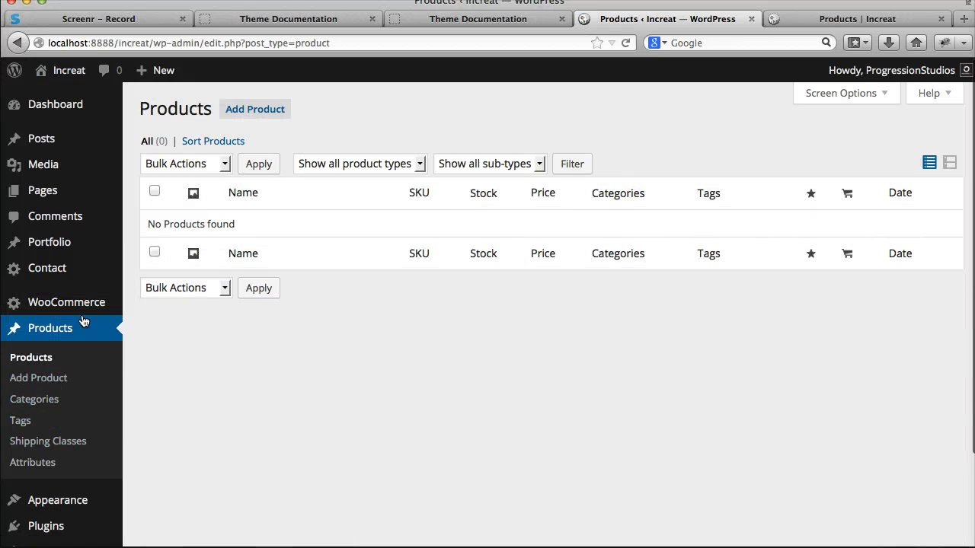
- Create a new product titled "Sample Product here"
{"action": "left_click", "coordinate": [63, 382]}
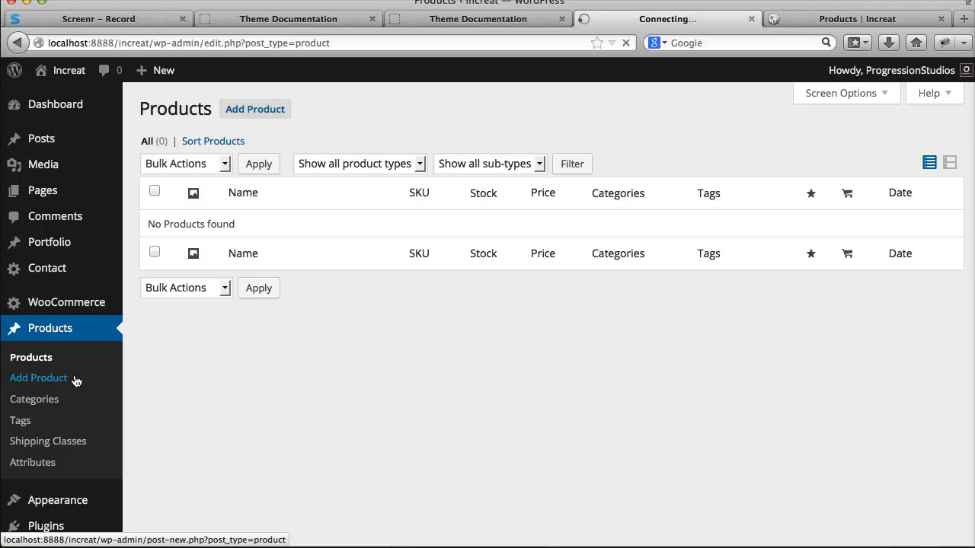
{"action": "type", "text": "Samp"}
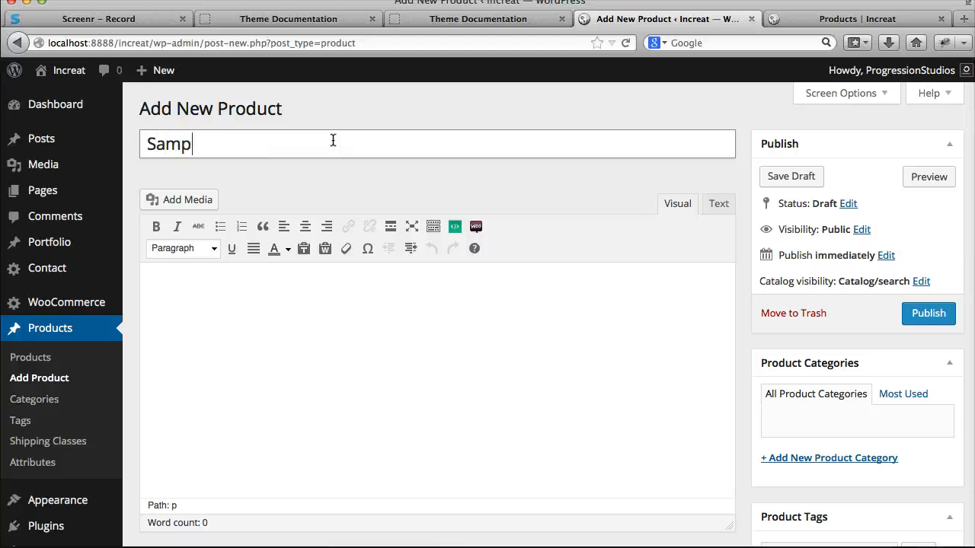
{"action": "type", "text": "le Product here"}
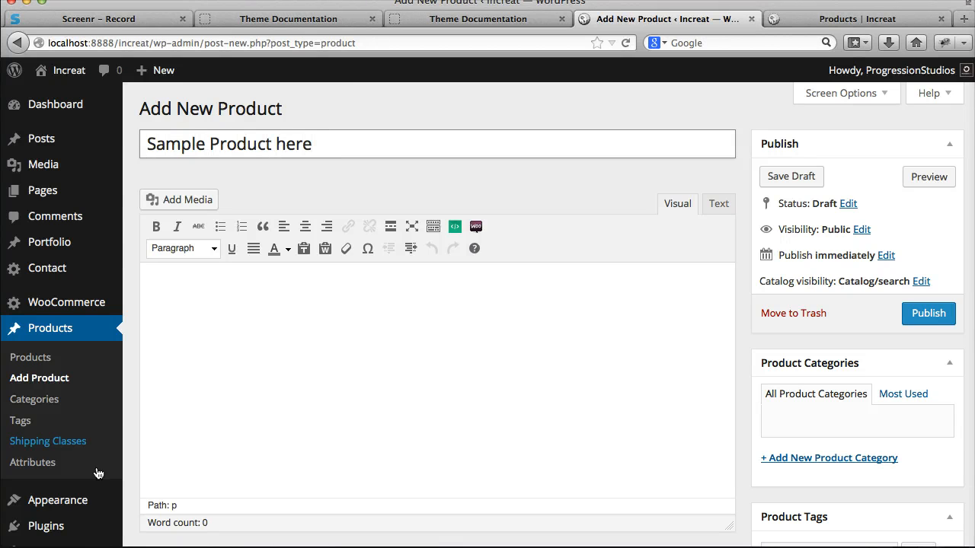
{"action": "left_click", "coordinate": [326, 342]}
- Upload photodune-1537824-golden-ring-and-diamond-m.jpg to the media library and set it as the product's featured image
{"action": "left_click", "coordinate": [206, 199]}
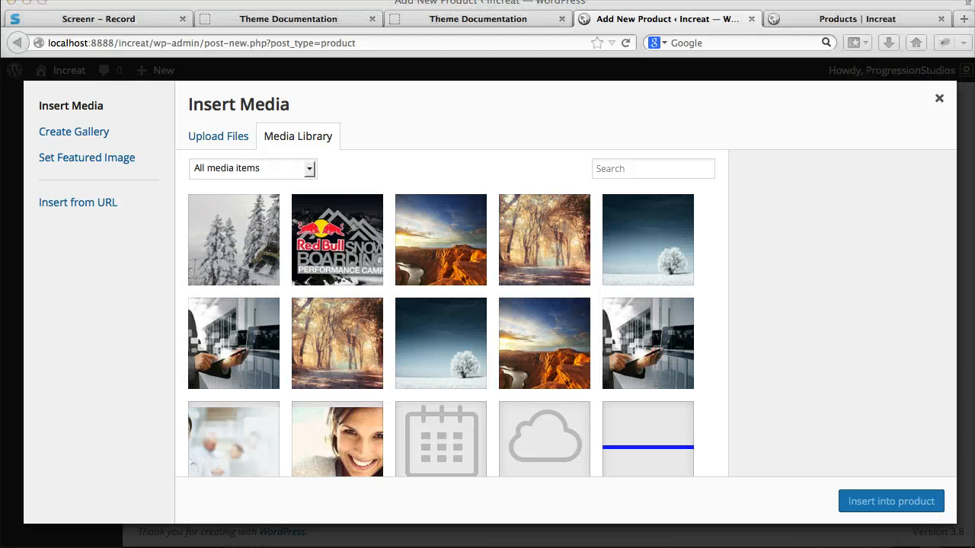
{"action": "mouse_move", "coordinate": [440, 324]}
{"action": "left_mouse_down"}
{"action": "mouse_move", "coordinate": [474, 330]}
{"action": "mouse_move", "coordinate": [457, 320]}
{"action": "left_mouse_up"}
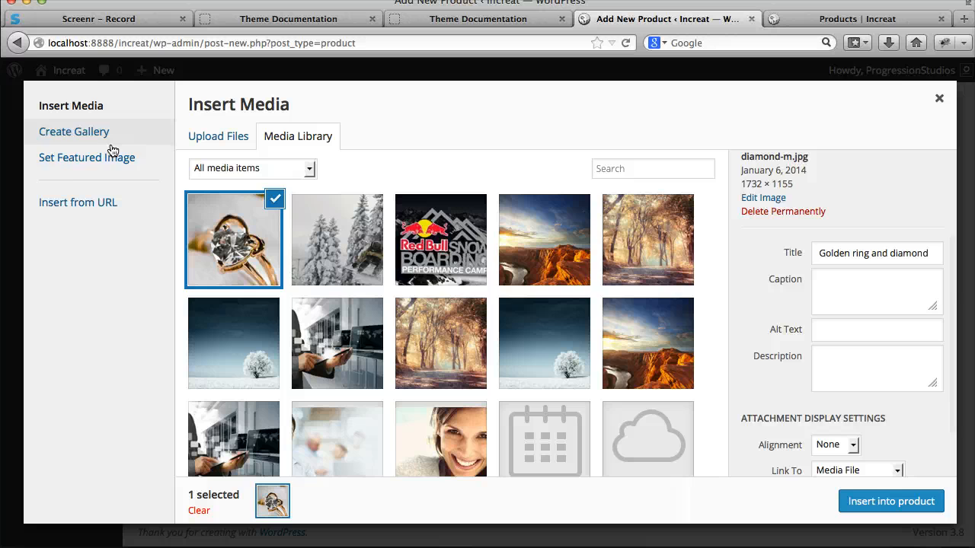
{"action": "left_click", "coordinate": [70, 160]}
{"action": "left_click", "coordinate": [242, 224]}
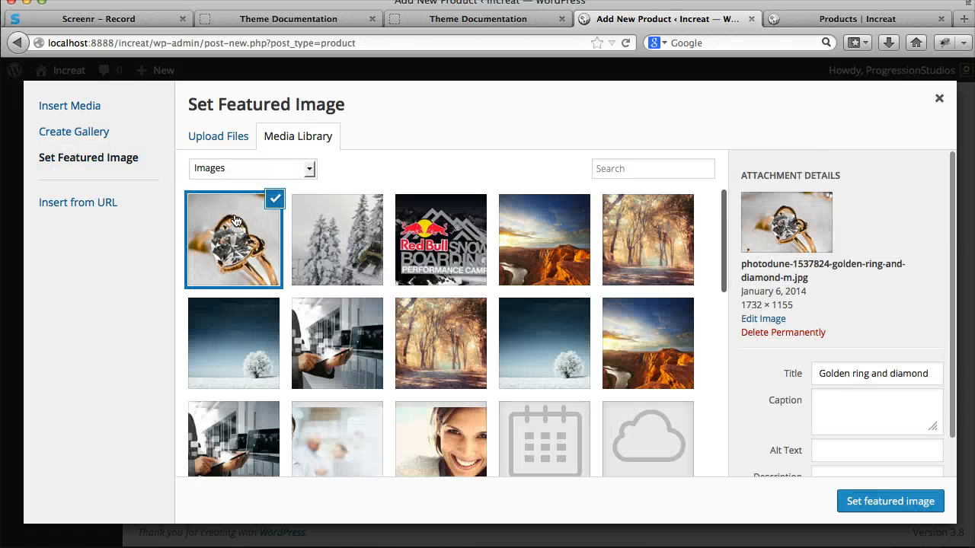
{"action": "left_click", "coordinate": [893, 503]}
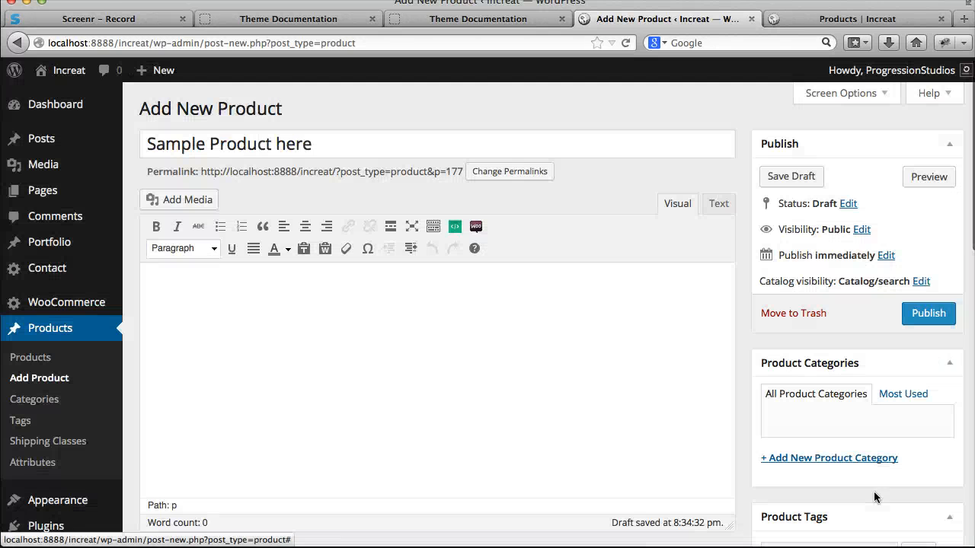
- Enter the product description "Add text description here..." and set the regular price to £55
{"action": "left_click", "coordinate": [537, 372]}
{"action": "type", "text": "Add text description here..."}
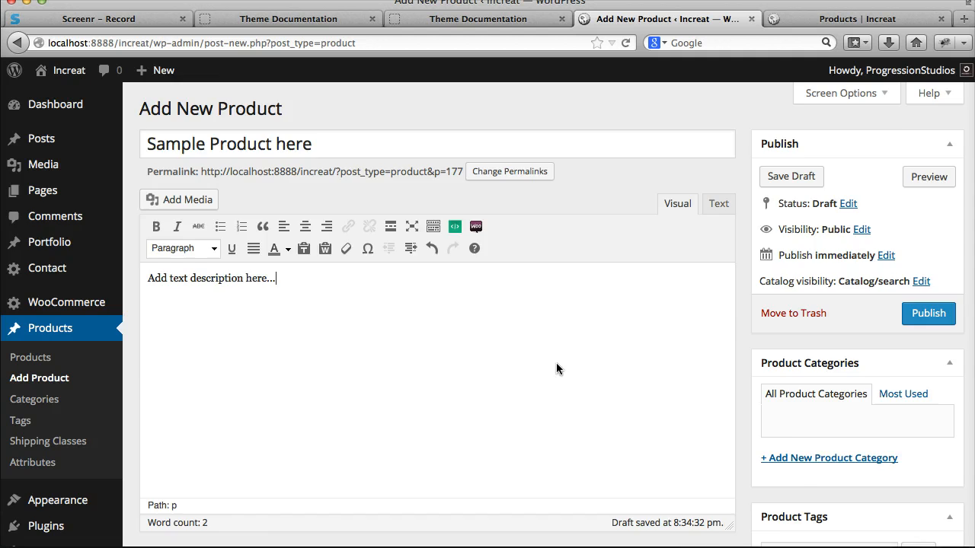
{"action": "scroll", "coordinate": [534, 366], "scroll_direction": "down", "scroll_amount": 5}
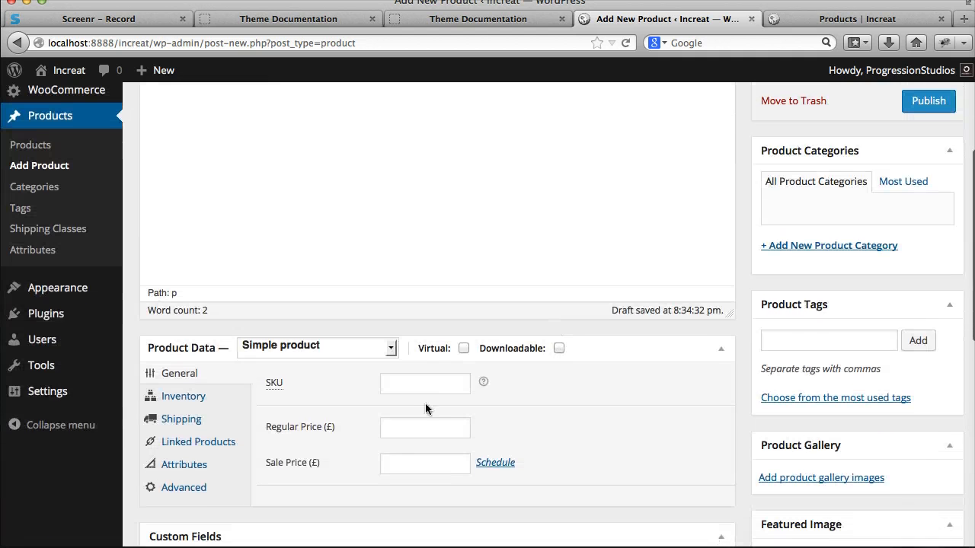
{"action": "left_click", "coordinate": [426, 424]}
{"action": "type", "text": "55"}
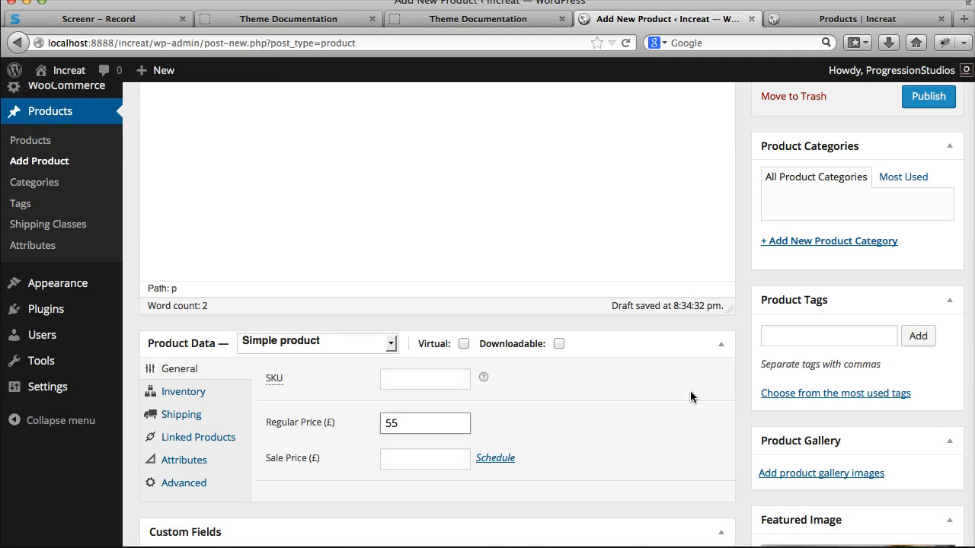
- Publish the sample product
{"action": "scroll", "coordinate": [691, 390], "scroll_direction": "down", "scroll_amount": 4}
{"action": "scroll", "coordinate": [690, 389], "scroll_direction": "up", "scroll_amount": 8}
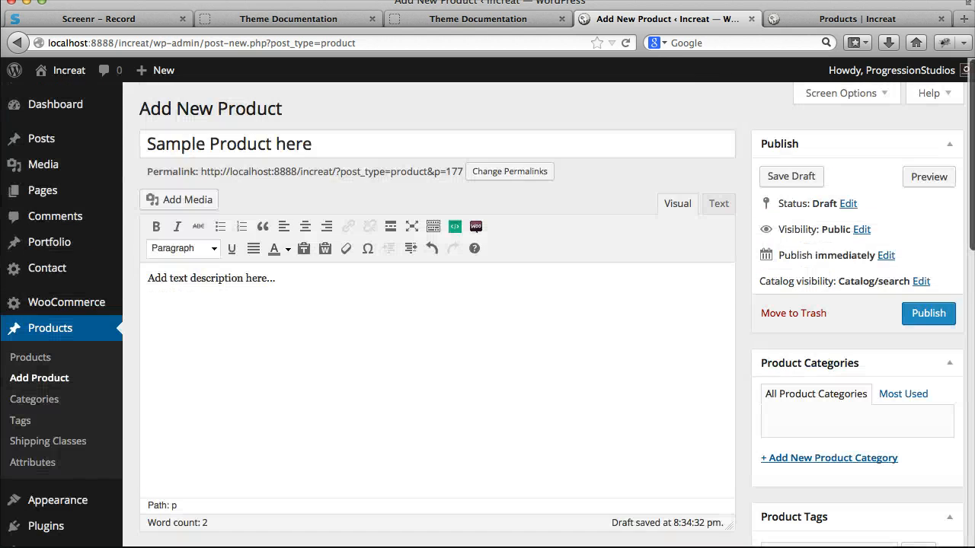
{"action": "left_click", "coordinate": [933, 314]}
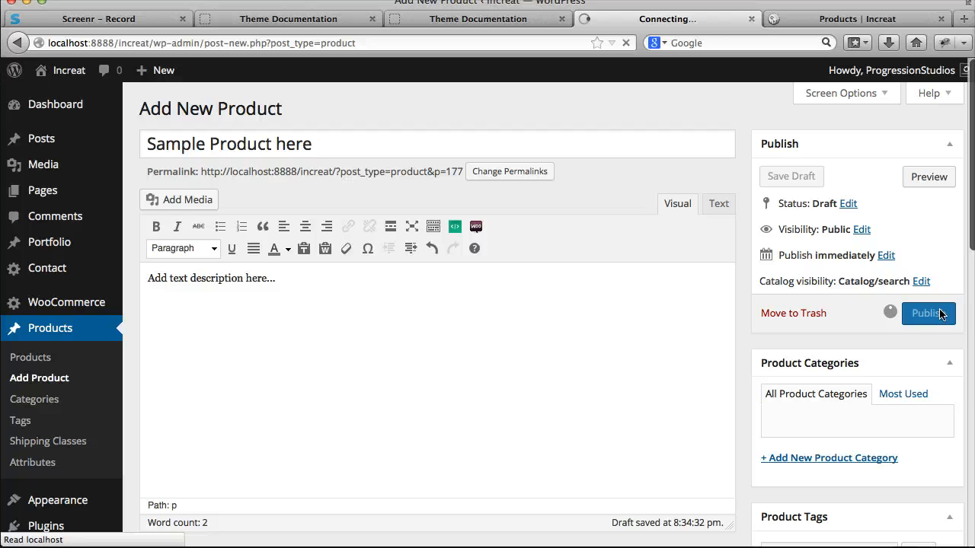
- Reload the live Shop page and check the new product's listing
{"action": "left_click", "coordinate": [842, 21]}
{"action": "left_click", "coordinate": [625, 42]}
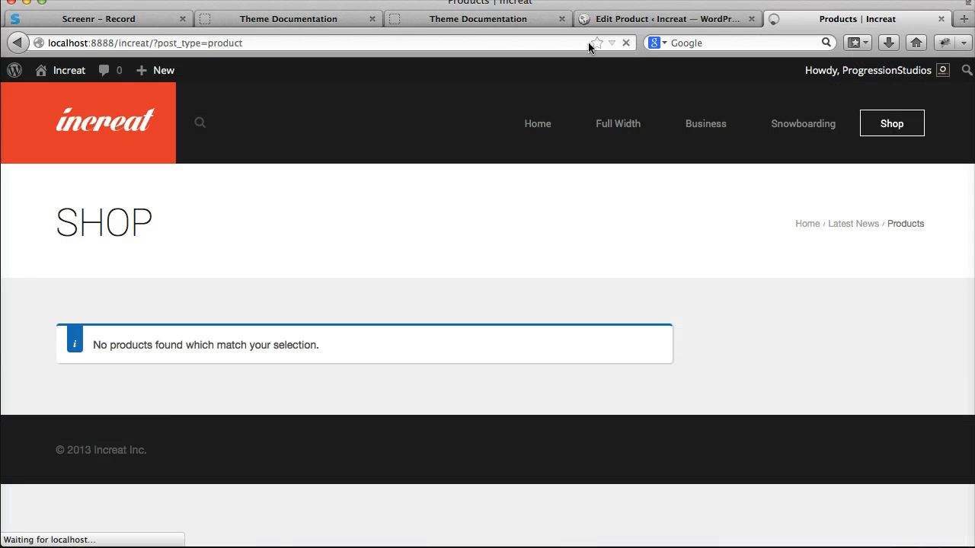
{"action": "scroll", "coordinate": [228, 290], "scroll_direction": "down", "scroll_amount": 5}
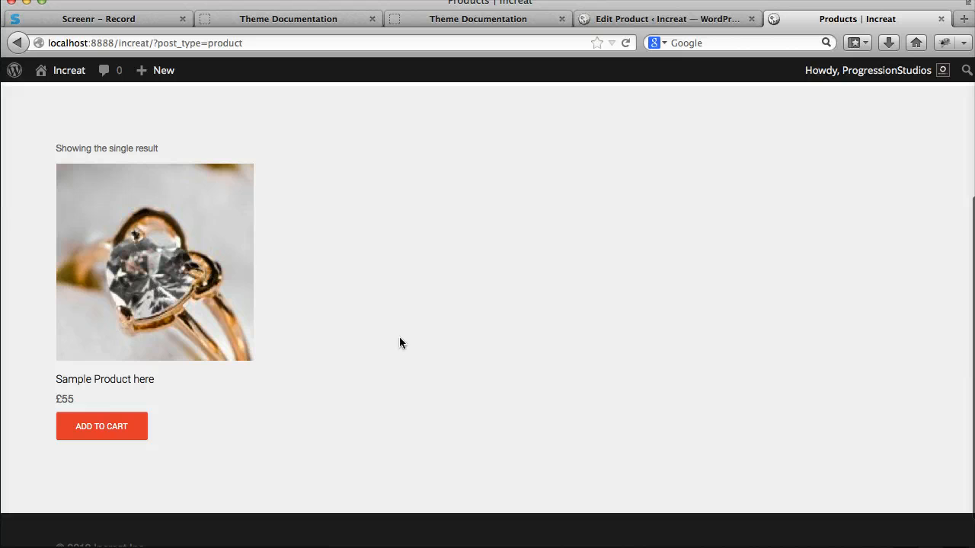
{"action": "scroll", "coordinate": [526, 370], "scroll_direction": "up", "scroll_amount": 5}
- View the sample product's detail page on the live site and return to the Shop page
{"action": "left_click", "coordinate": [184, 439]}
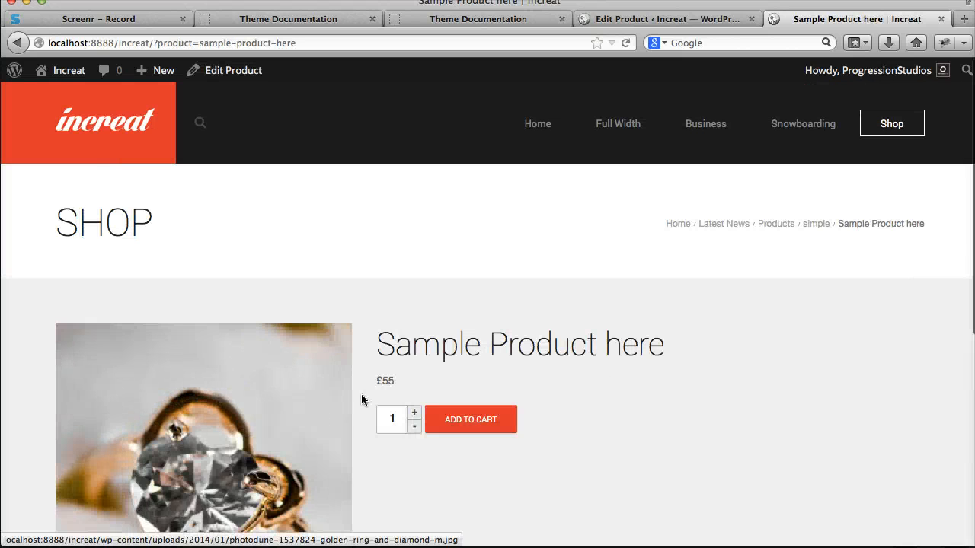
{"action": "scroll", "coordinate": [362, 399], "scroll_direction": "down", "scroll_amount": 5}
{"action": "scroll", "coordinate": [362, 399], "scroll_direction": "up", "scroll_amount": 5}
{"action": "left_click", "coordinate": [876, 115]}
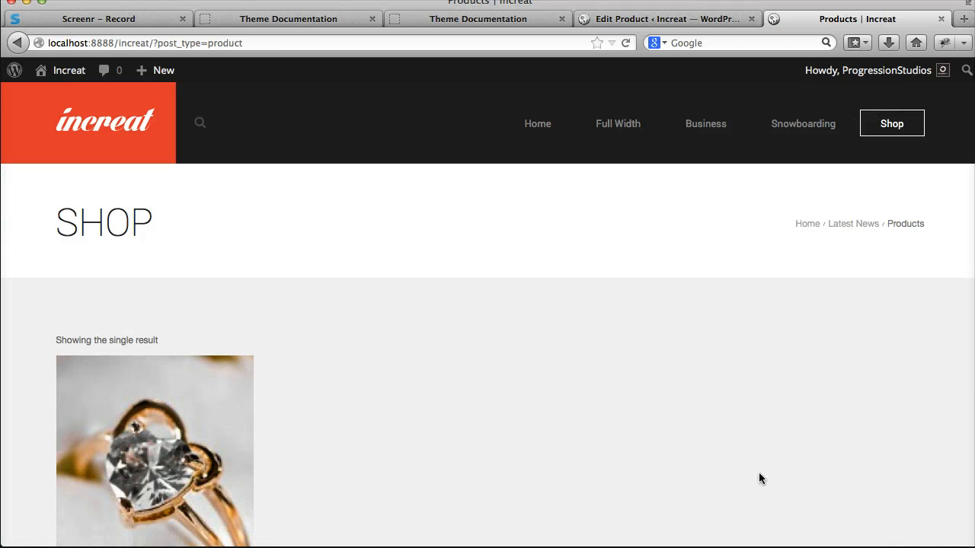
{"action": "scroll", "coordinate": [819, 330], "scroll_direction": "down", "scroll_amount": 5}
{"action": "scroll", "coordinate": [803, 413], "scroll_direction": "up", "scroll_amount": 5}
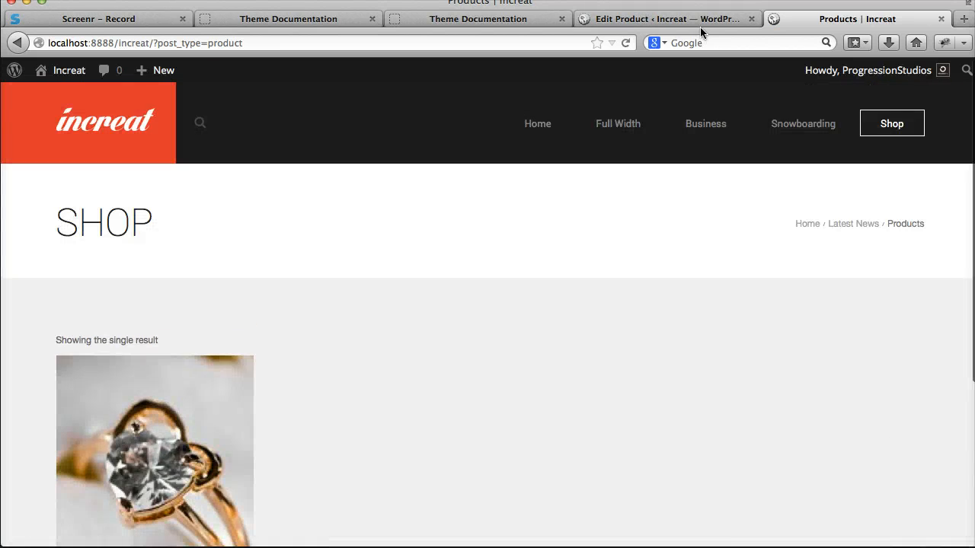
- Open the site's widget settings in the admin and expand the Shop Sidebar area
{"action": "left_click", "coordinate": [667, 19]}
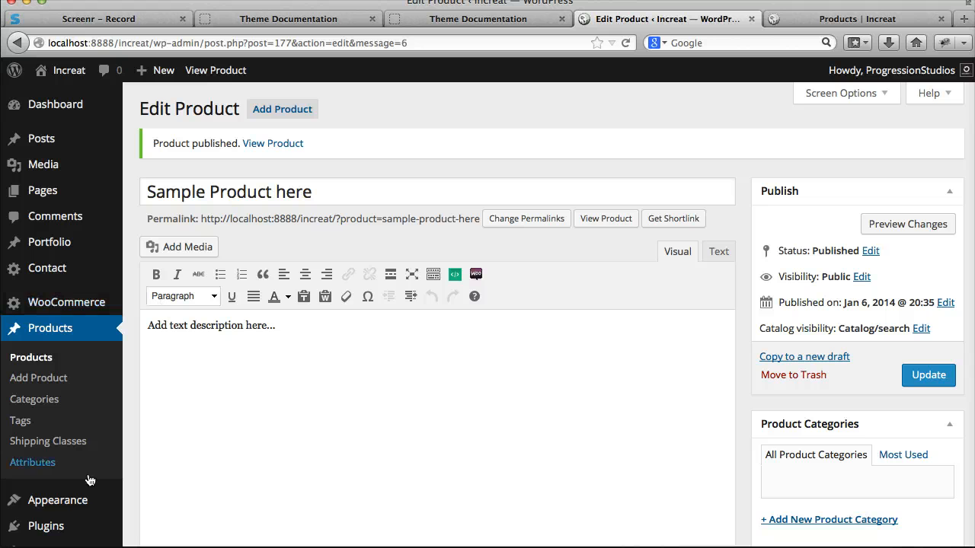
{"action": "mouse_move", "coordinate": [89, 491]}
{"action": "left_click", "coordinate": [152, 487]}
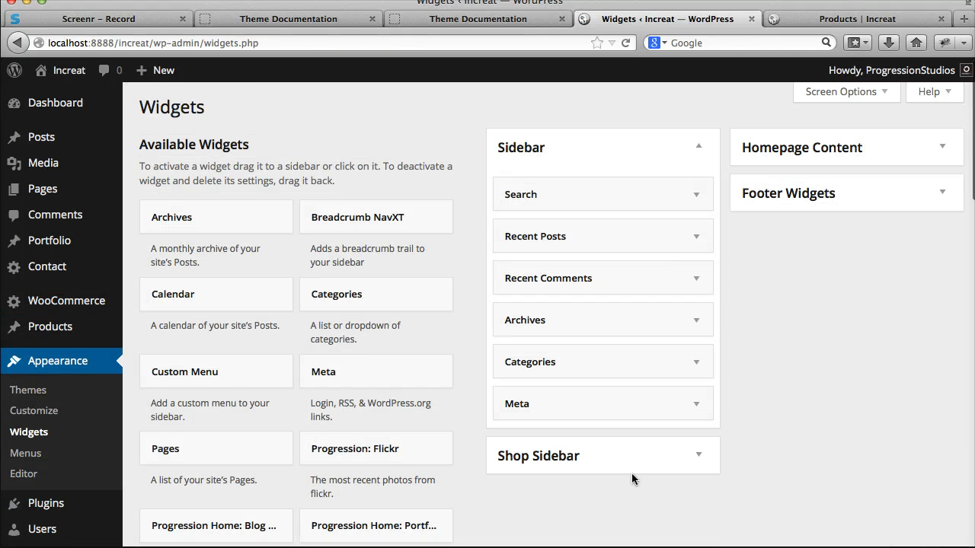
{"action": "left_click", "coordinate": [631, 471]}
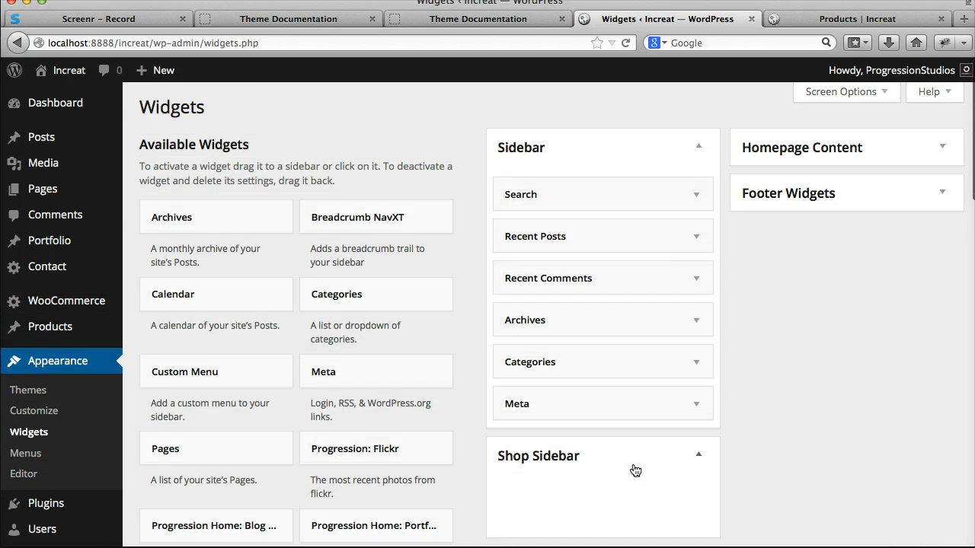
{"action": "scroll", "coordinate": [487, 380], "scroll_direction": "down", "scroll_amount": 3}
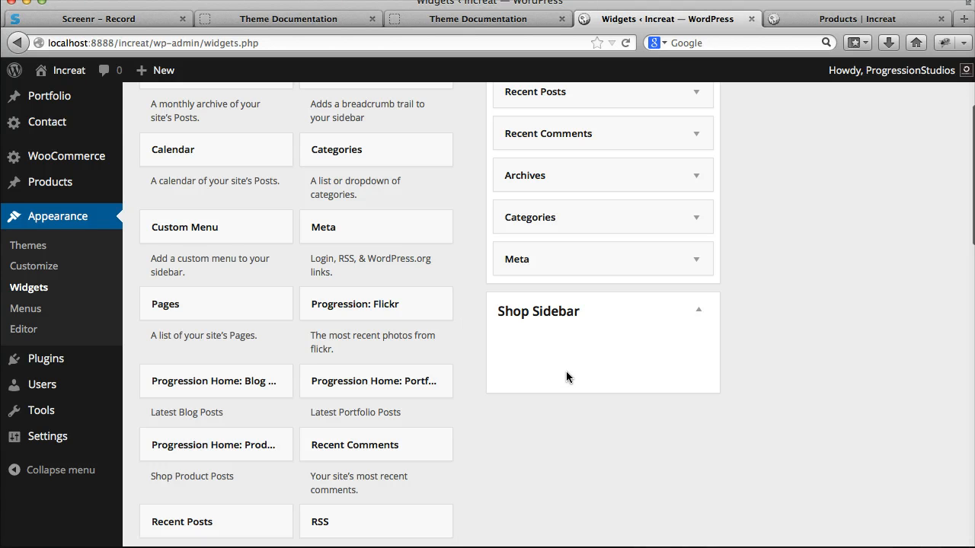
{"action": "scroll", "coordinate": [566, 371], "scroll_direction": "up", "scroll_amount": 3}
- Return to the live Shop page, open the theme customizer from it and view the shop options in Theme Settings
{"action": "left_click", "coordinate": [812, 25]}
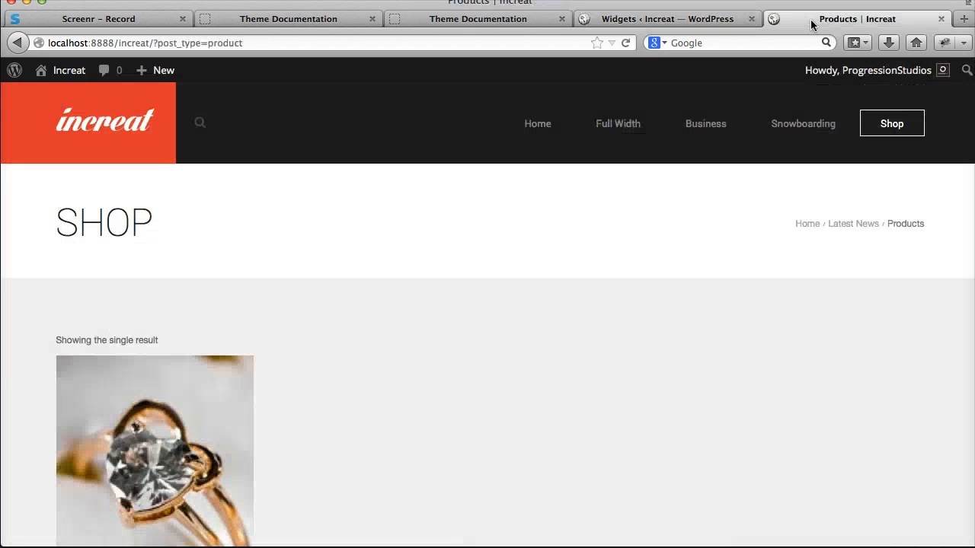
{"action": "scroll", "coordinate": [342, 457], "scroll_direction": "down", "scroll_amount": 3}
{"action": "scroll", "coordinate": [404, 451], "scroll_direction": "up", "scroll_amount": 3}
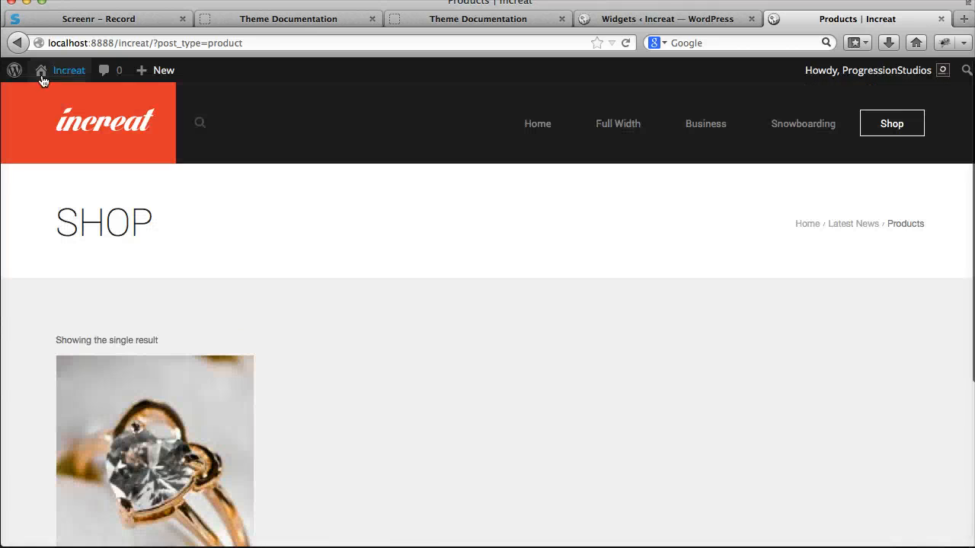
{"action": "mouse_move", "coordinate": [53, 70]}
{"action": "left_click", "coordinate": [61, 138]}
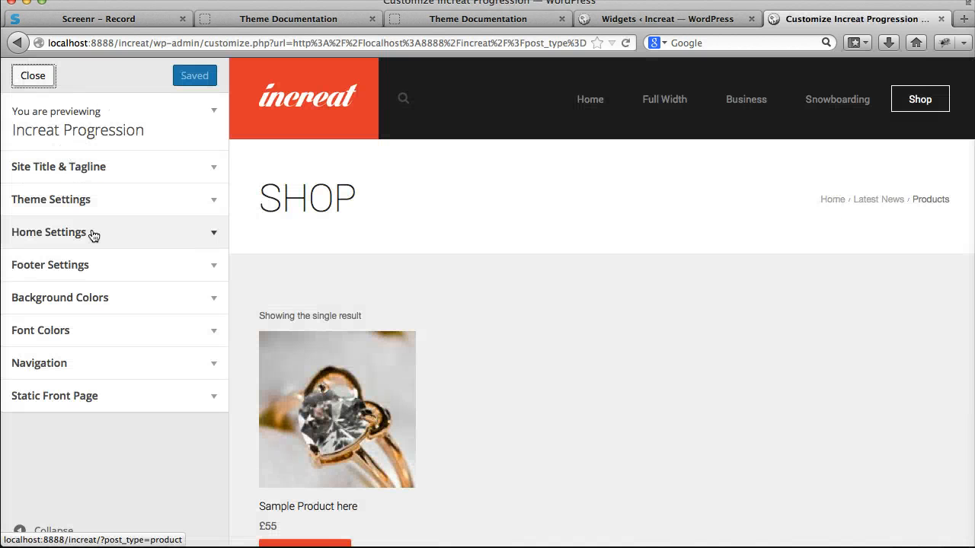
{"action": "left_click", "coordinate": [130, 207]}
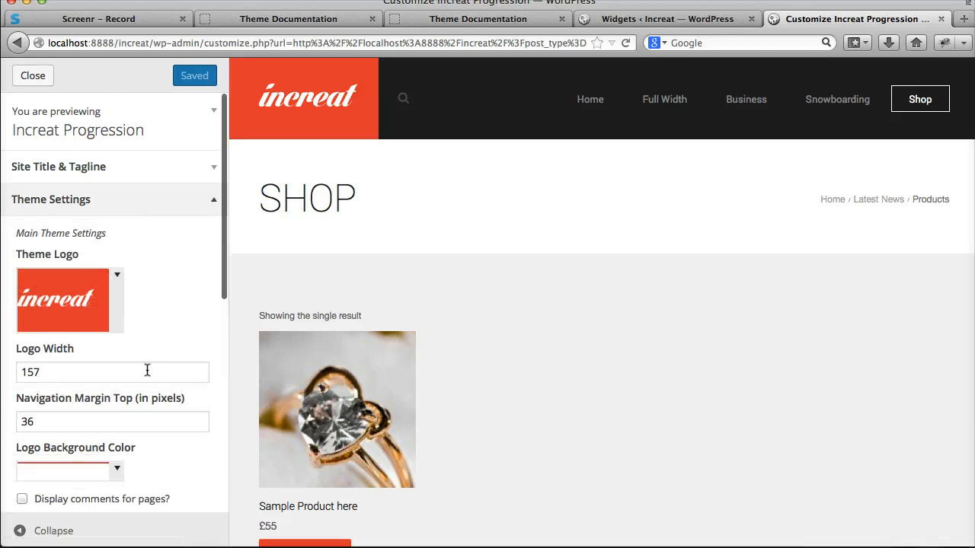
{"action": "scroll", "coordinate": [146, 370], "scroll_direction": "down", "scroll_amount": 5}
- Preview the shop with 2 and with 4 shop posts per column, and leave the customizer without saving
{"action": "left_click", "coordinate": [100, 335]}
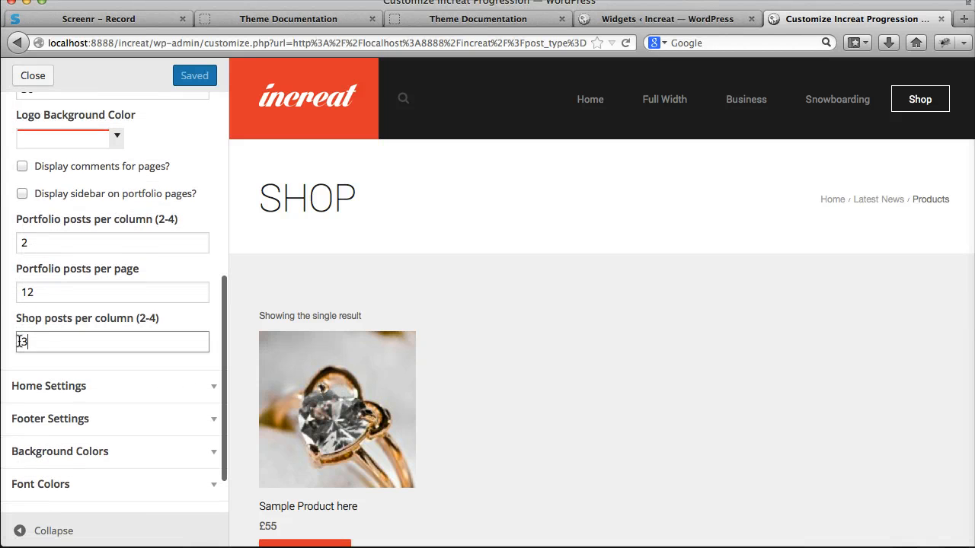
{"action": "type", "text": "2"}
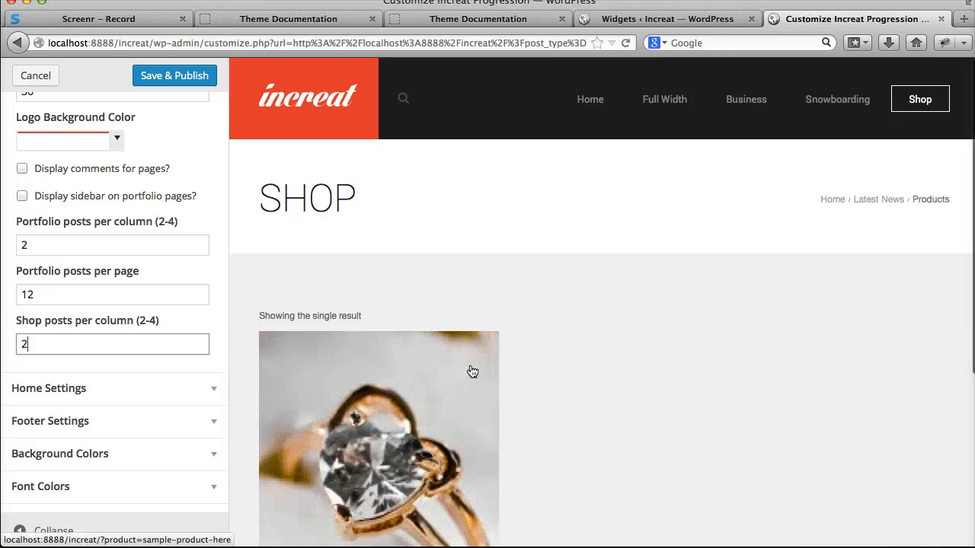
{"action": "key", "text": "BackSpace"}
{"action": "type", "text": "4"}
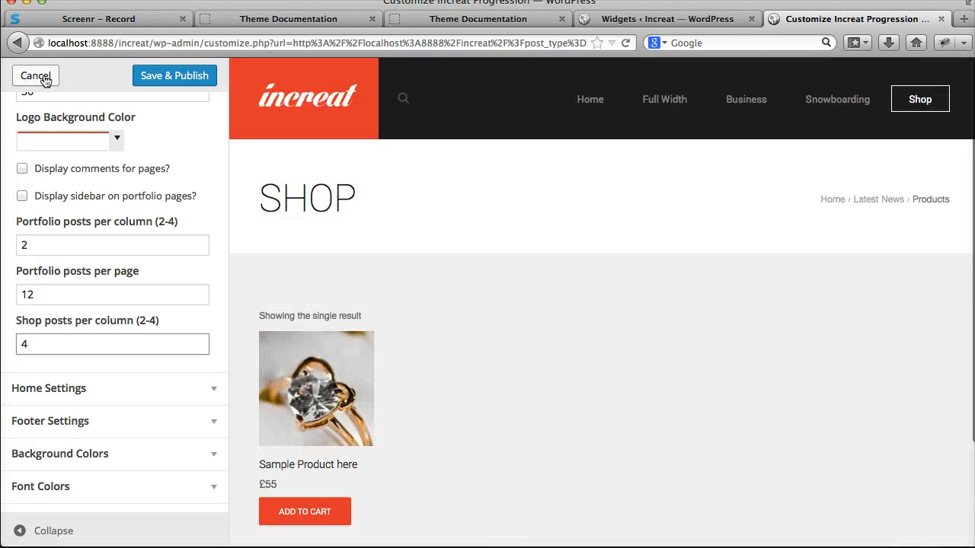
{"action": "left_click", "coordinate": [23, 76]}
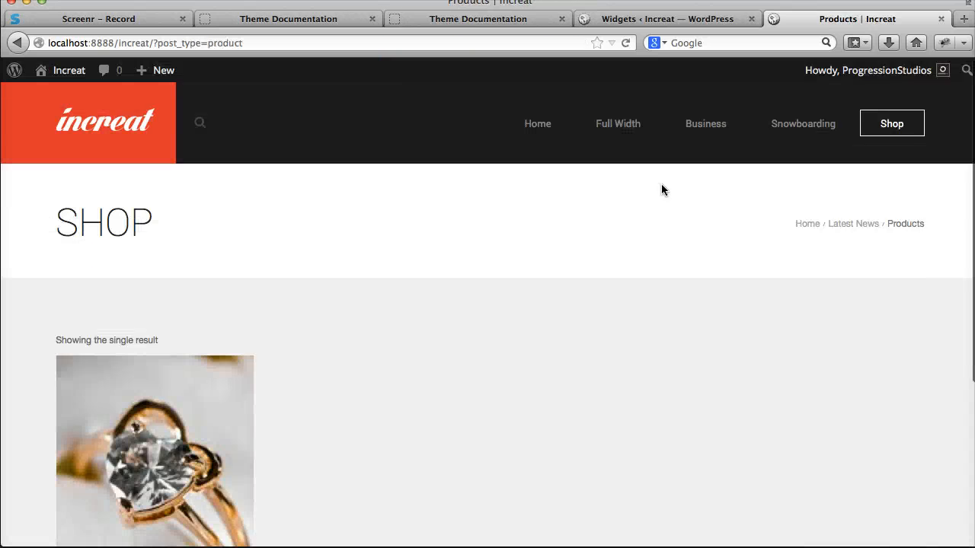
- Look over the available widgets and Shop Sidebar in the admin and the product listing on the live Shop page
{"action": "left_click", "coordinate": [660, 22]}
{"action": "scroll", "coordinate": [268, 322], "scroll_direction": "down", "scroll_amount": 1}
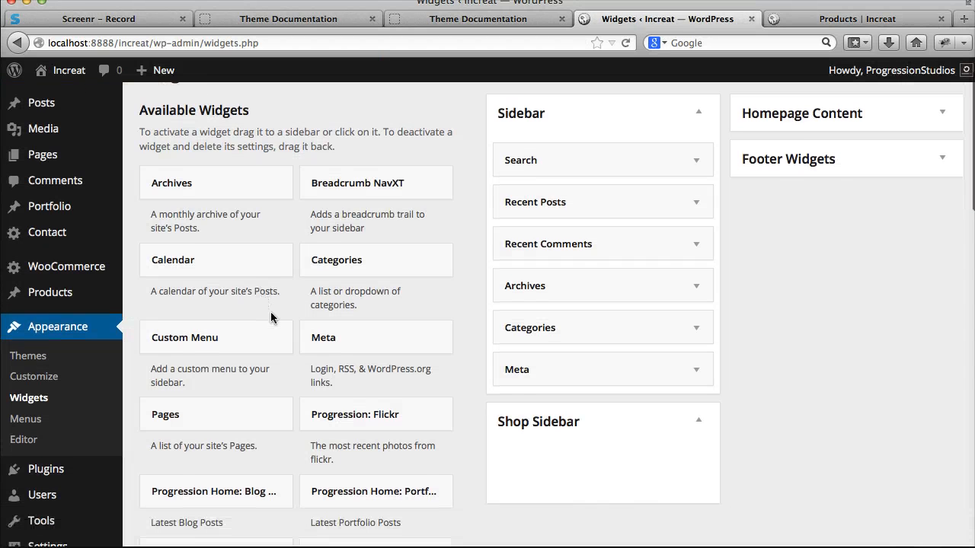
{"action": "scroll", "coordinate": [272, 320], "scroll_direction": "up", "scroll_amount": 1}
{"action": "scroll", "coordinate": [186, 370], "scroll_direction": "down", "scroll_amount": 5}
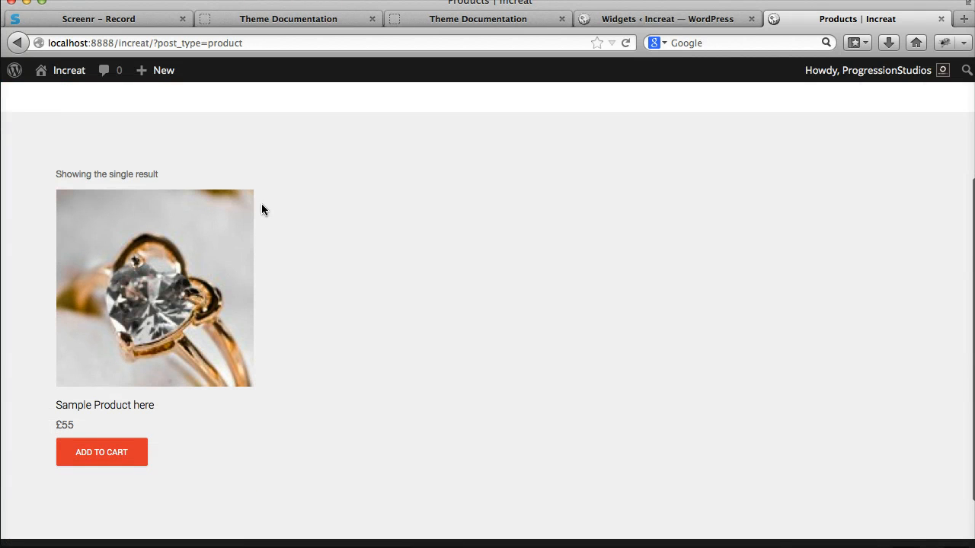
- Open the WooCommerce settings in the site admin and view the Catalog options
{"action": "left_click", "coordinate": [680, 20]}
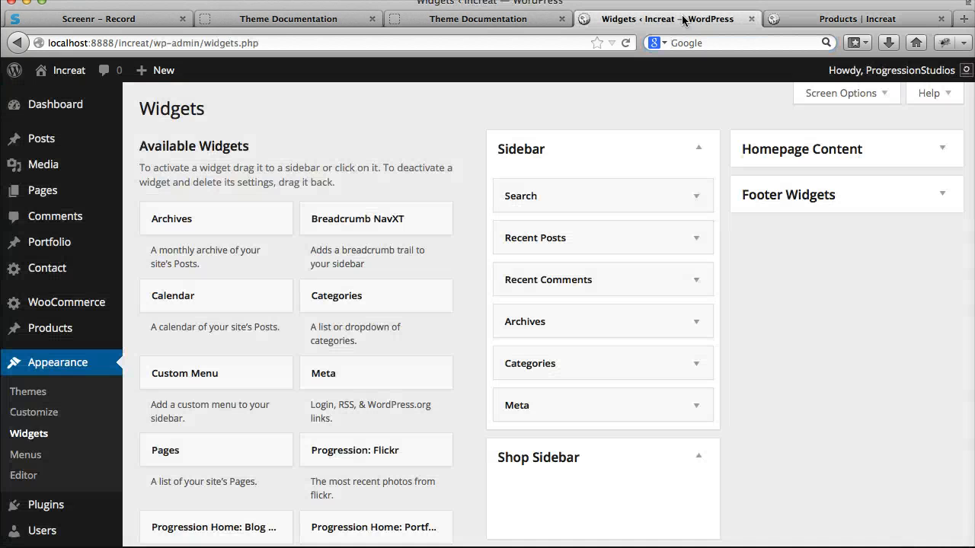
{"action": "mouse_move", "coordinate": [90, 312]}
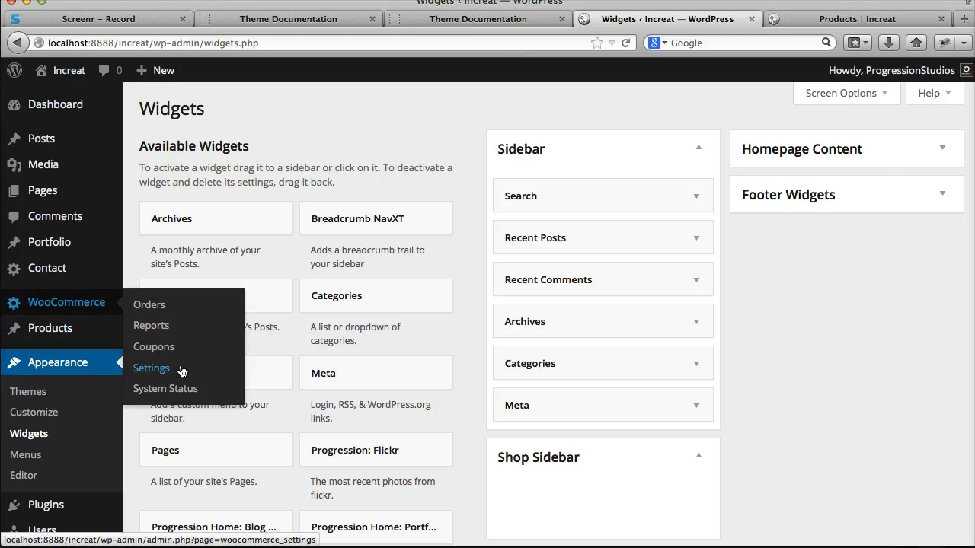
{"action": "left_click", "coordinate": [183, 371]}
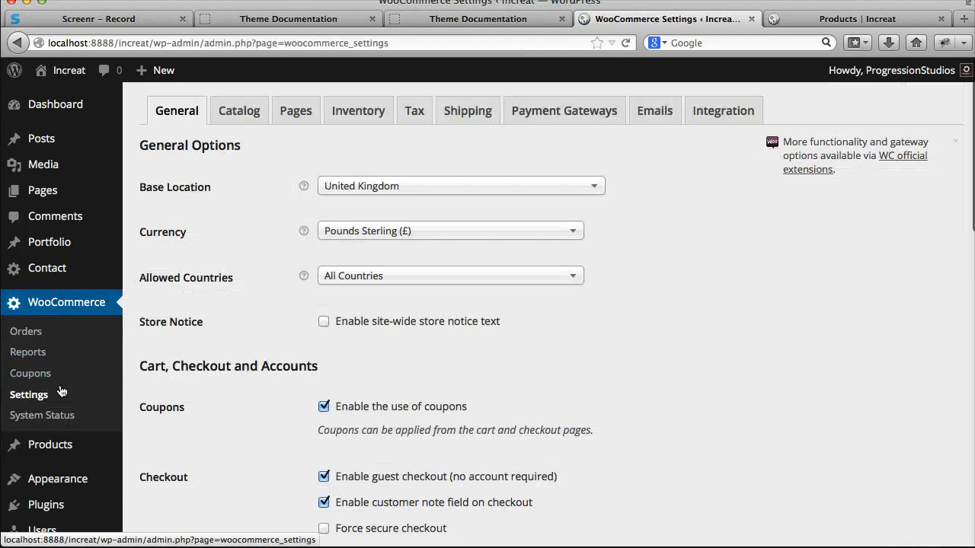
{"action": "left_click", "coordinate": [260, 113]}
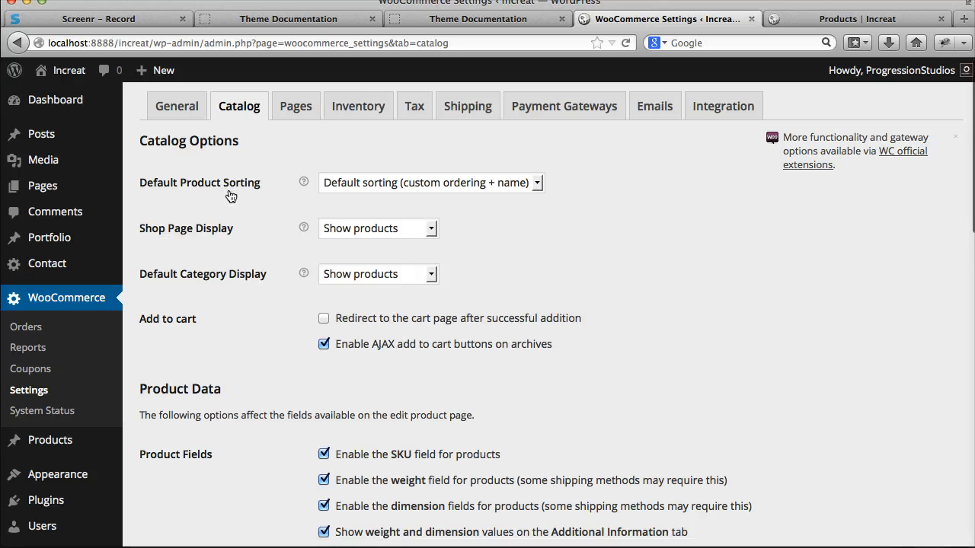
- Check the product image on the live Shop page and set the Catalog Images size to 300 by 300
{"action": "scroll", "coordinate": [241, 197], "scroll_direction": "down", "scroll_amount": 15}
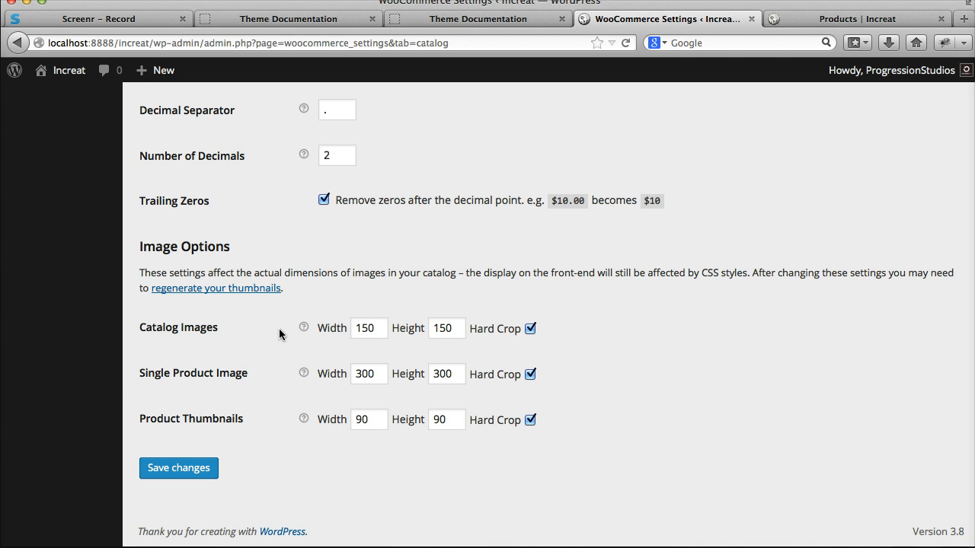
{"action": "key", "text": "ctrl+Tab"}
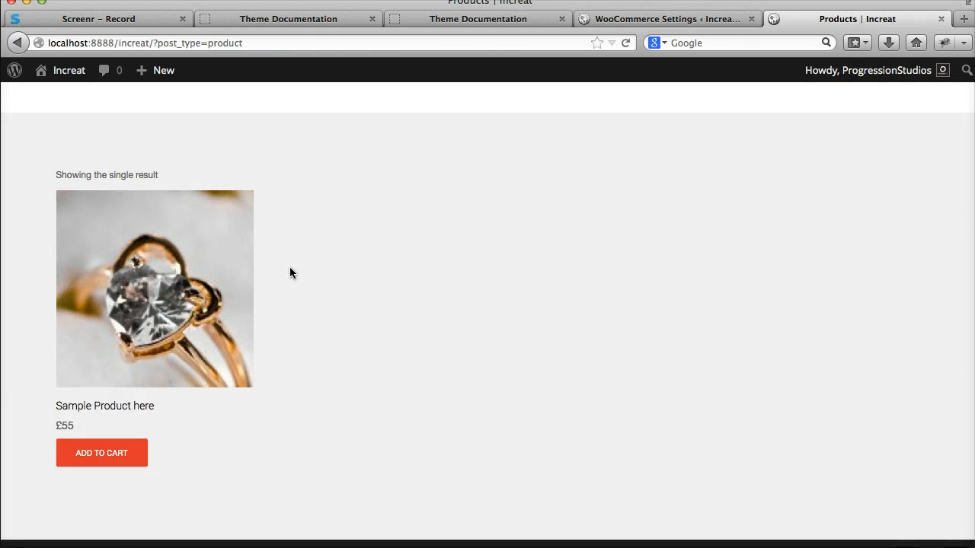
{"action": "left_click", "coordinate": [710, 16]}
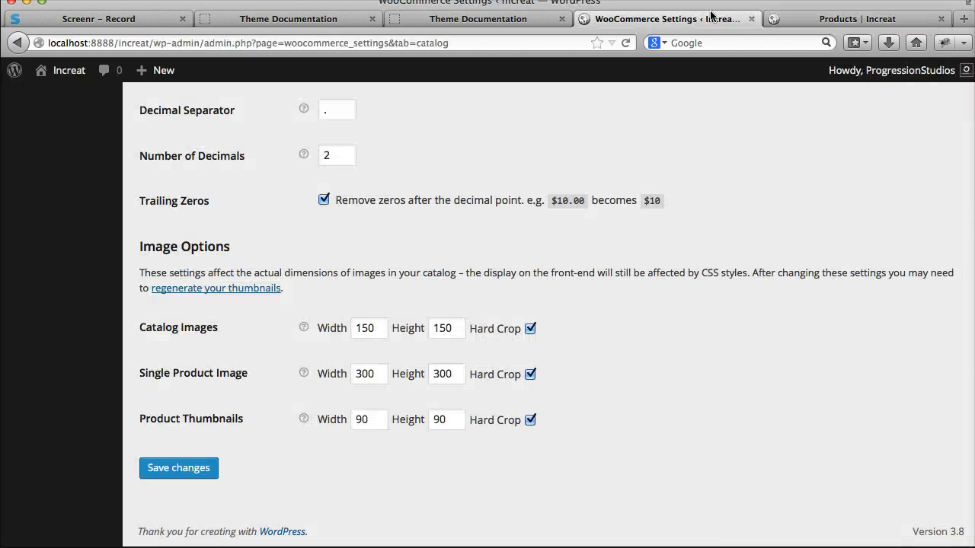
{"action": "left_click_drag", "start_coordinate": [370, 328], "coordinate": [295, 332]}
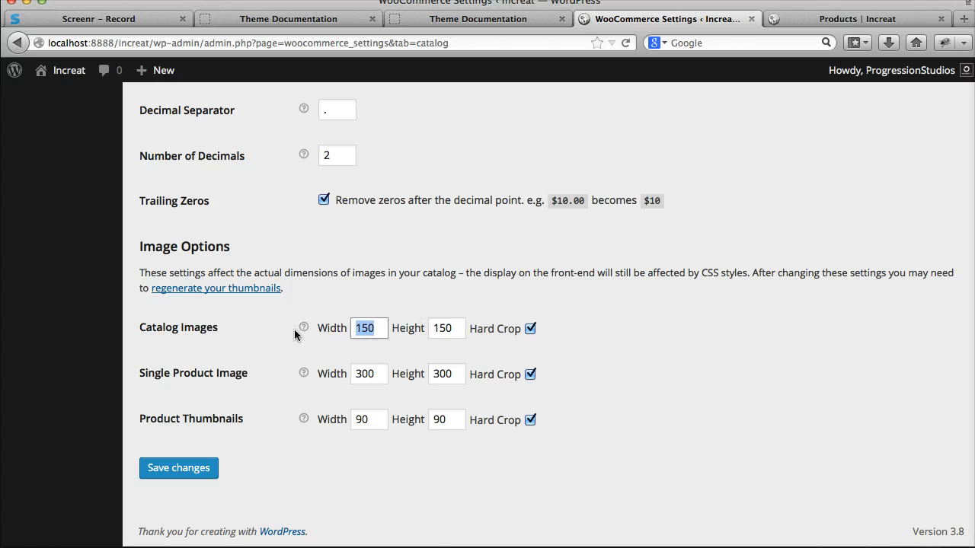
{"action": "type", "text": "330"}
{"action": "key", "text": "BackSpace"}
{"action": "key", "text": "BackSpace"}
{"action": "type", "text": "00"}
{"action": "key", "text": "Tab"}
{"action": "type", "text": "300"}
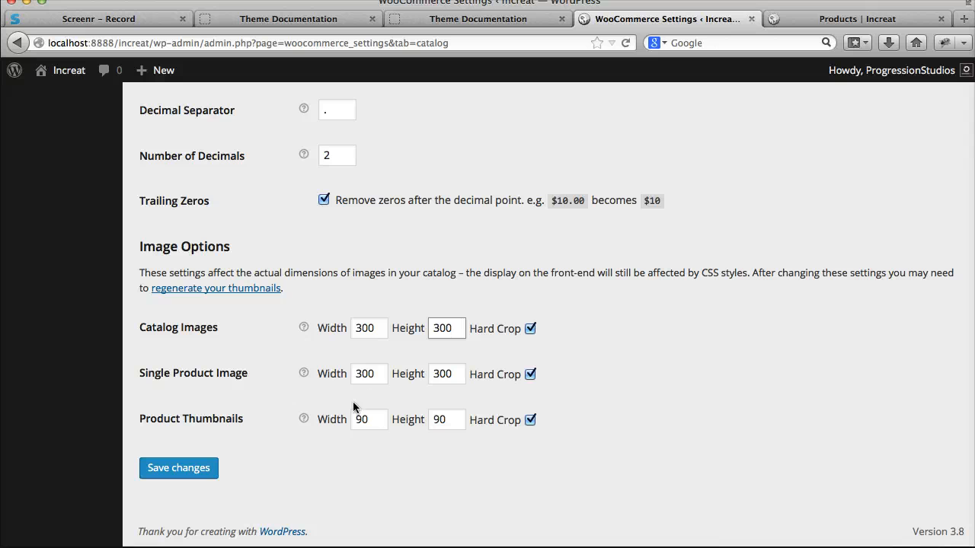
- Set the Single Product Image size to 550 wide by 550 high
{"action": "key", "text": "Tab"}
{"action": "mouse_move", "coordinate": [297, 371]}
{"action": "type", "text": "550"}
{"action": "key", "text": "Tab"}
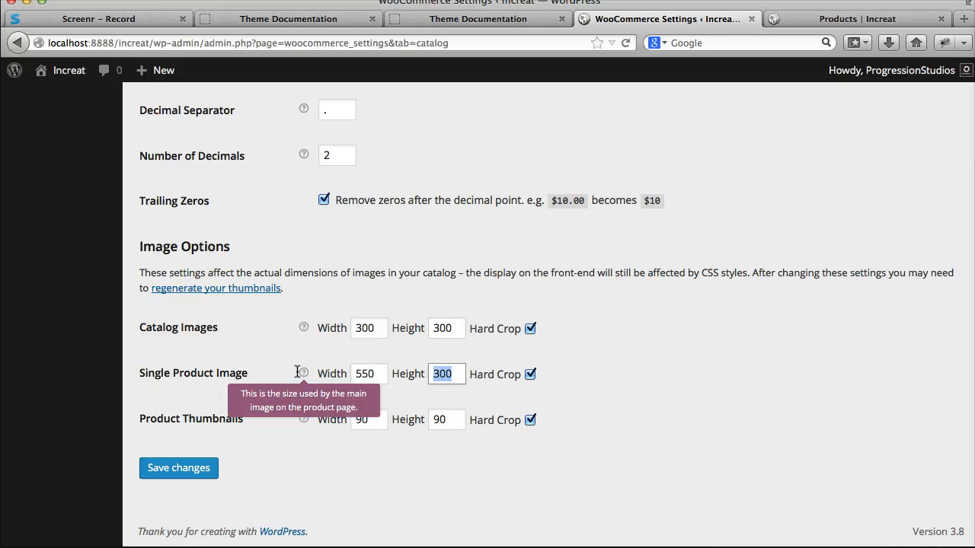
{"action": "type", "text": "500"}
{"action": "type", "text": "50"}
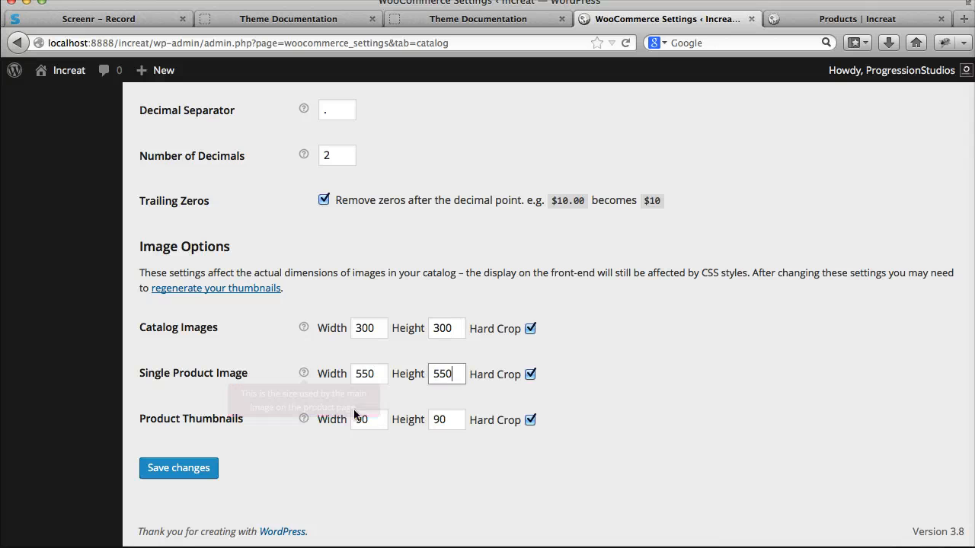
- Set the Product Thumbnails size to 150 by 150 and save the catalog settings
{"action": "left_click_drag", "start_coordinate": [381, 411], "coordinate": [317, 412]}
{"action": "type", "text": "150"}
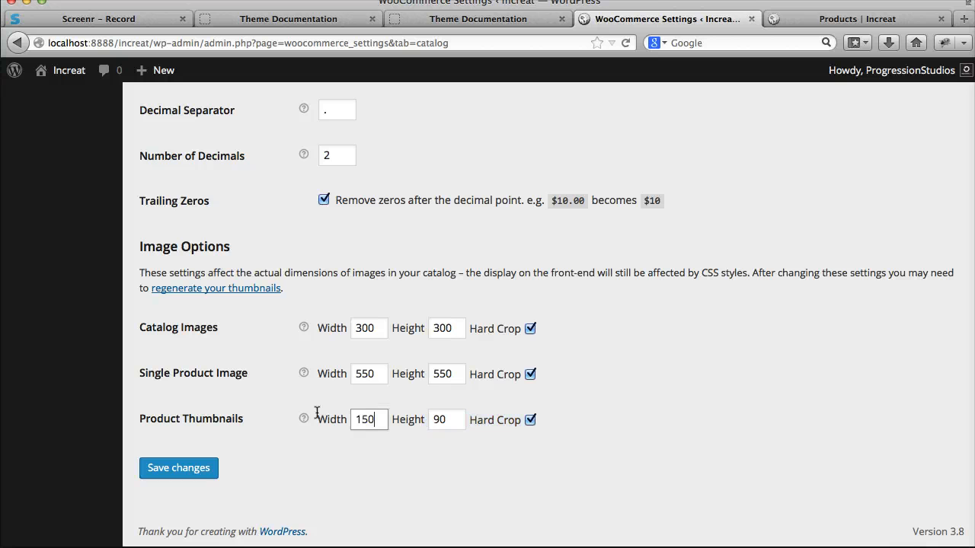
{"action": "left_click", "coordinate": [439, 415]}
{"action": "key", "text": "BackSpace"}
{"action": "key", "text": "BackSpace"}
{"action": "type", "text": "150"}
{"action": "left_click", "coordinate": [196, 467]}
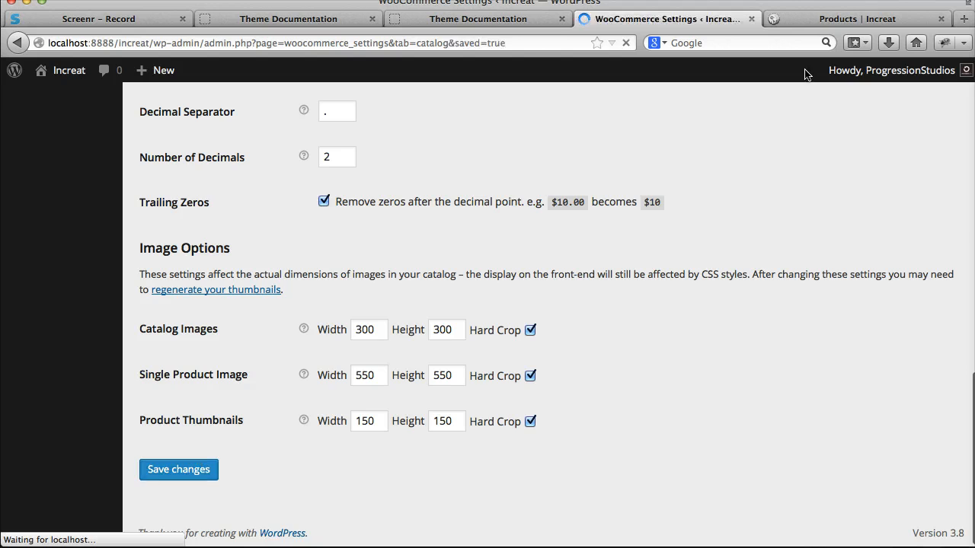
- Reload the live Shop page to check the product image, and return to the Image Options in the catalog settings
{"action": "left_click", "coordinate": [814, 24]}
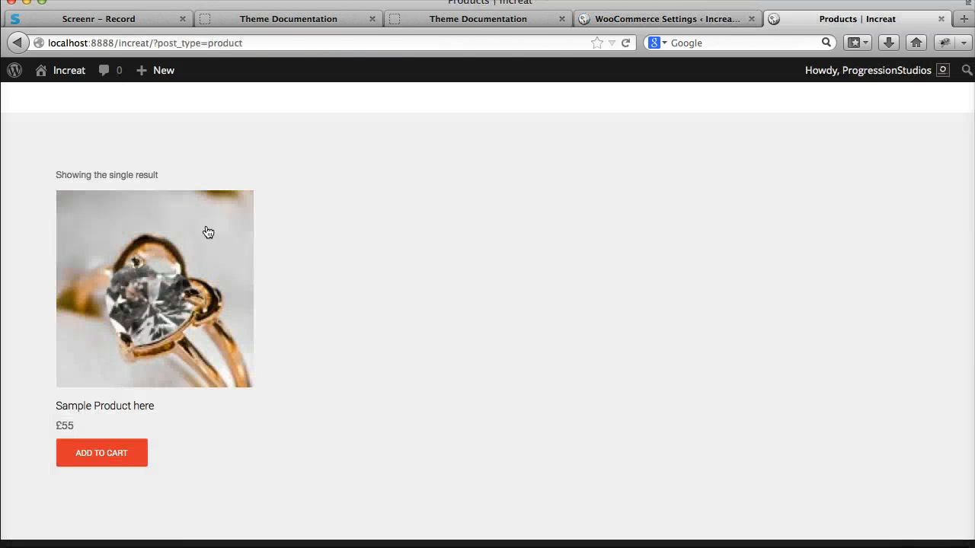
{"action": "left_click", "coordinate": [625, 43]}
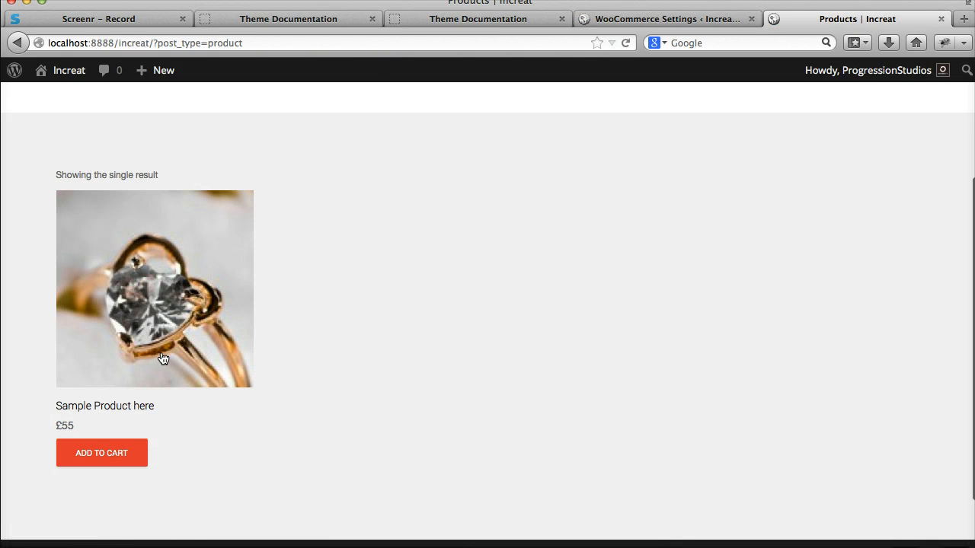
{"action": "left_click", "coordinate": [706, 19]}
{"action": "scroll", "coordinate": [687, 276], "scroll_direction": "down", "scroll_amount": 15}
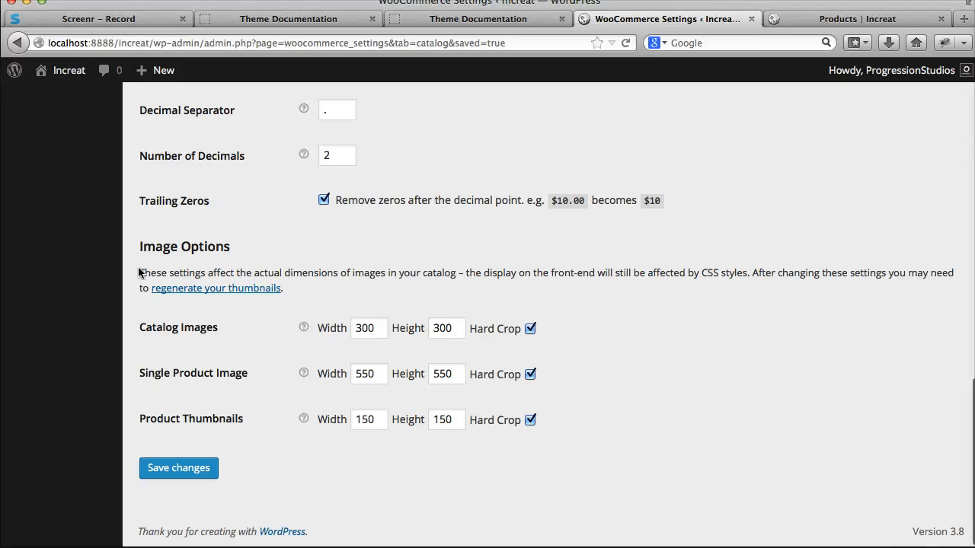
- Read the Image Options note about regenerating thumbnails and view the linked Regenerate Thumbnails plugin page in a new tab
{"action": "left_click_drag", "start_coordinate": [138, 268], "coordinate": [633, 285]}
{"action": "left_click", "coordinate": [633, 286]}
{"action": "right_click", "coordinate": [210, 294]}
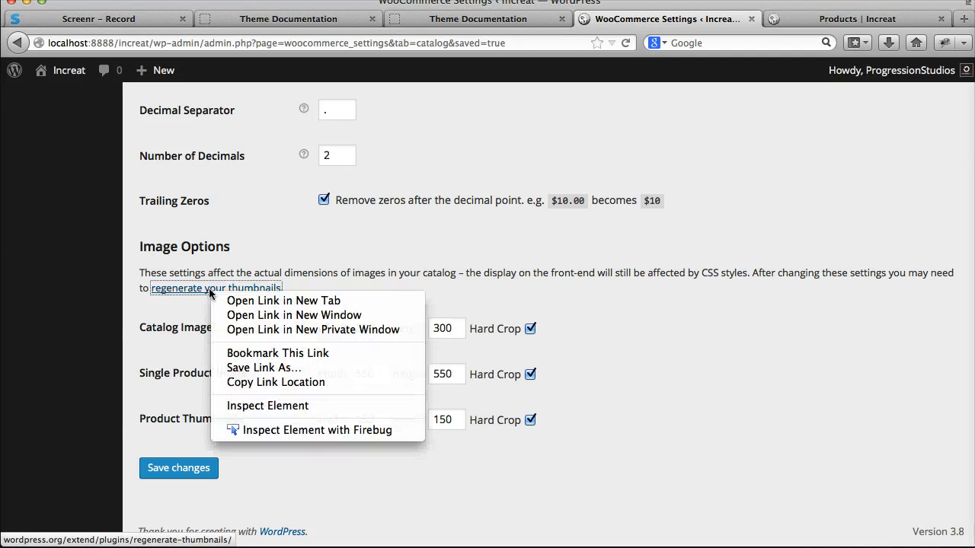
{"action": "left_click", "coordinate": [232, 300]}
{"action": "left_click", "coordinate": [715, 18]}
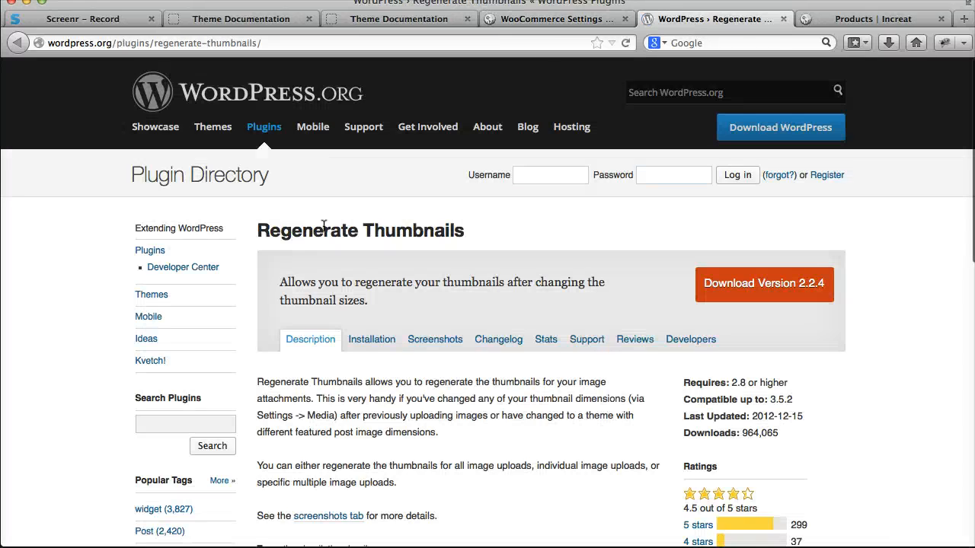
- Look over the catalog settings and the Regenerate Thumbnails plugin description, ending at the Image Options
{"action": "left_click", "coordinate": [556, 18]}
{"action": "scroll", "coordinate": [282, 278], "scroll_direction": "up", "scroll_amount": 10}
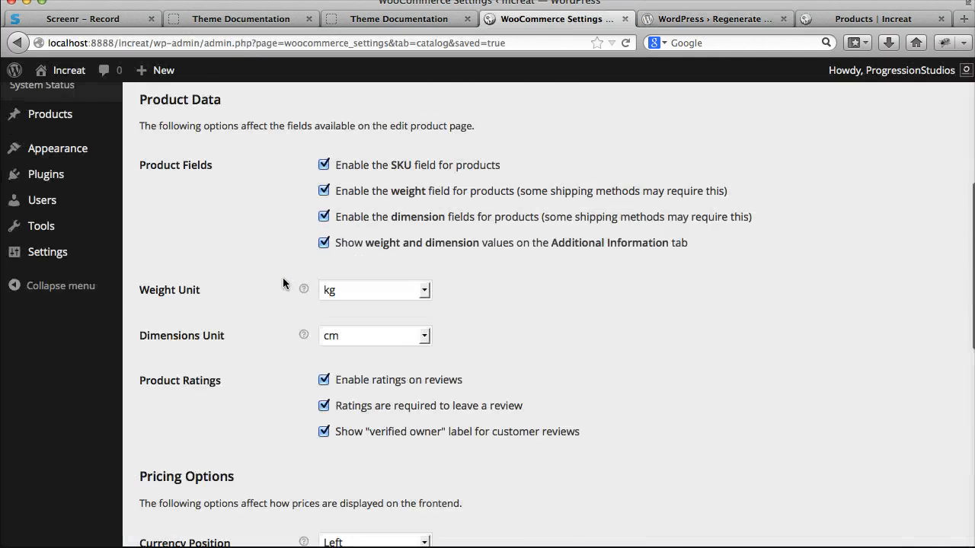
{"action": "left_click", "coordinate": [715, 18]}
{"action": "scroll", "coordinate": [369, 286], "scroll_direction": "down", "scroll_amount": 8}
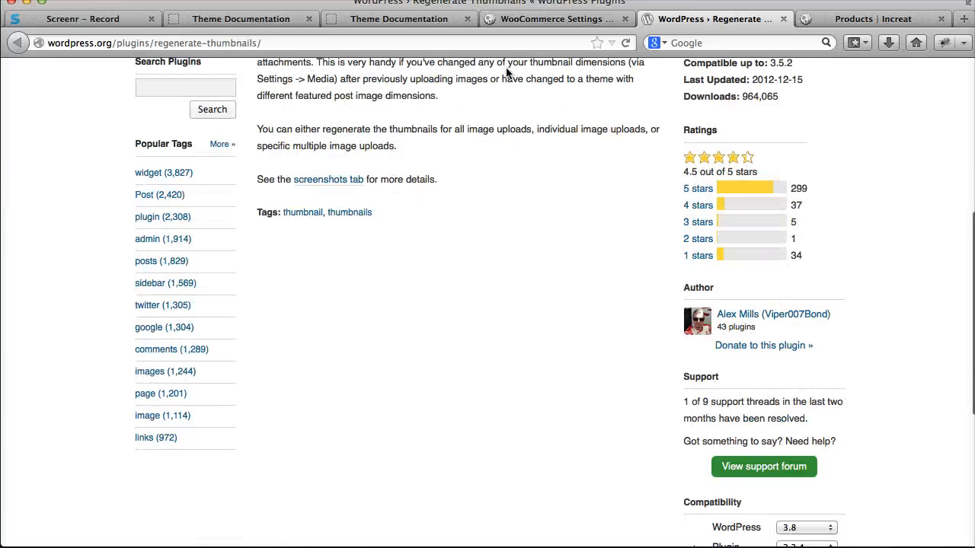
{"action": "left_click", "coordinate": [575, 18]}
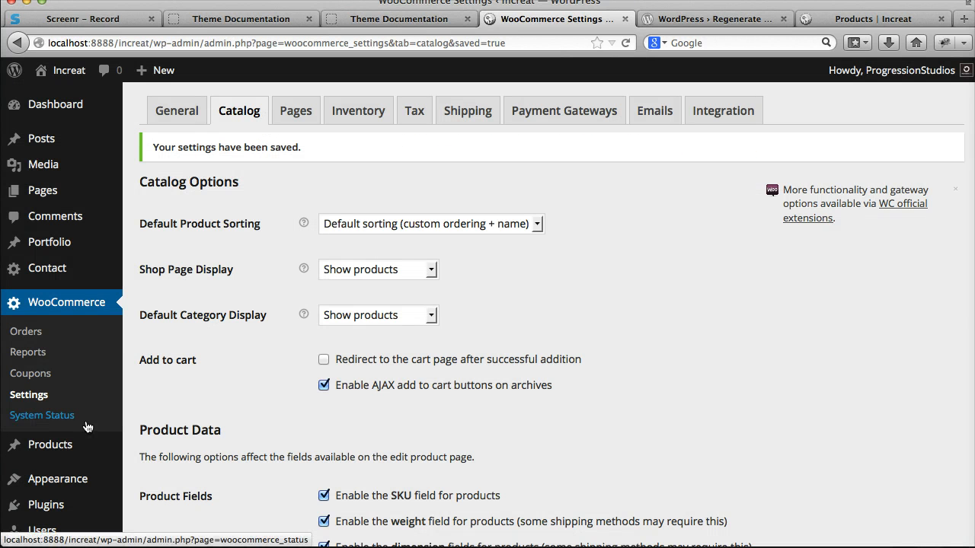
{"action": "scroll", "coordinate": [191, 416], "scroll_direction": "down", "scroll_amount": 15}
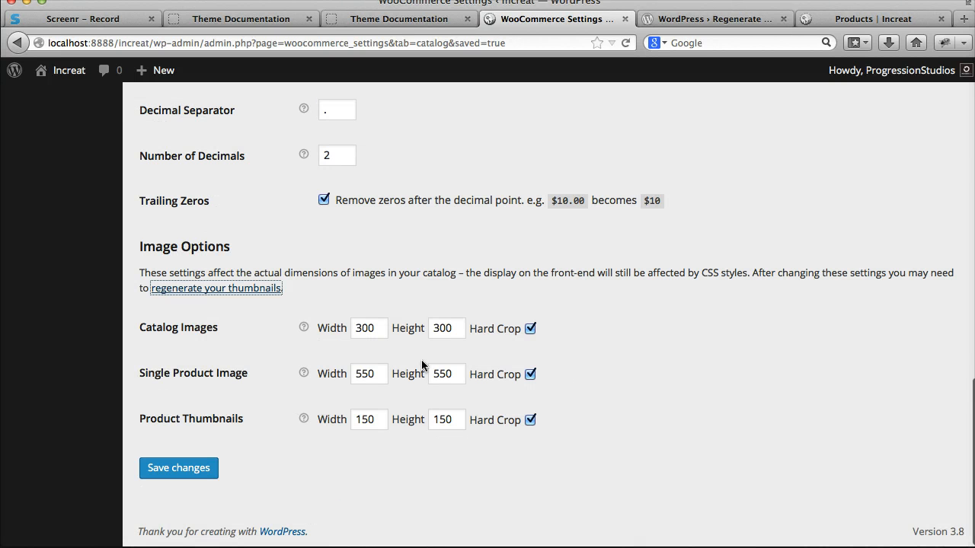
- View the product image on the live Shop page and review the Catalog Images dimensions in the Image Options
{"action": "left_click", "coordinate": [861, 18]}
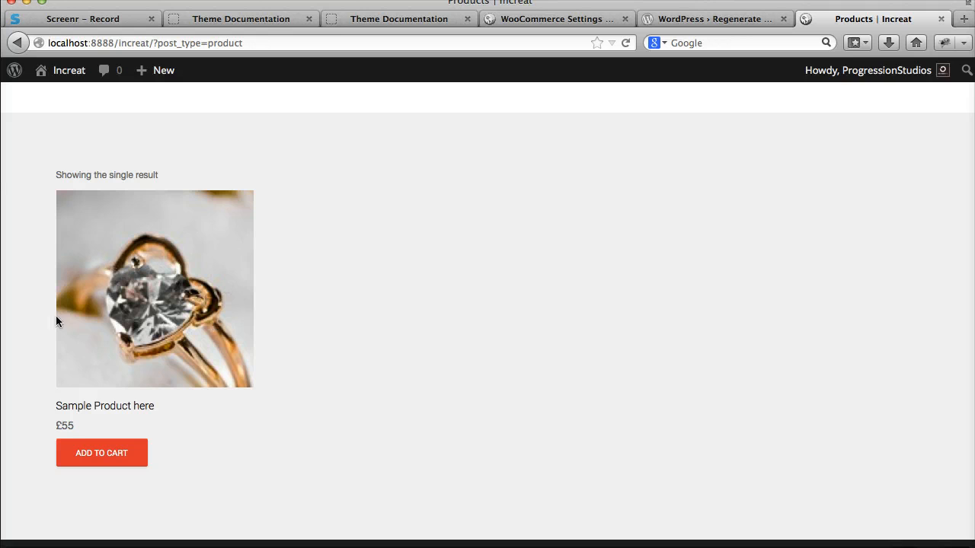
{"action": "left_click", "coordinate": [588, 19]}
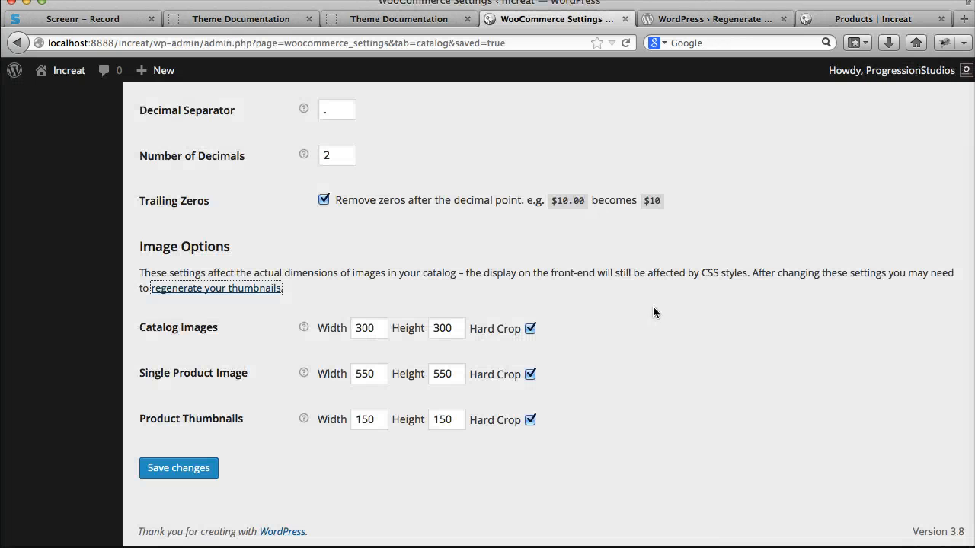
{"action": "left_click", "coordinate": [457, 332]}
{"action": "left_click", "coordinate": [398, 329]}
{"action": "left_click", "coordinate": [328, 328]}
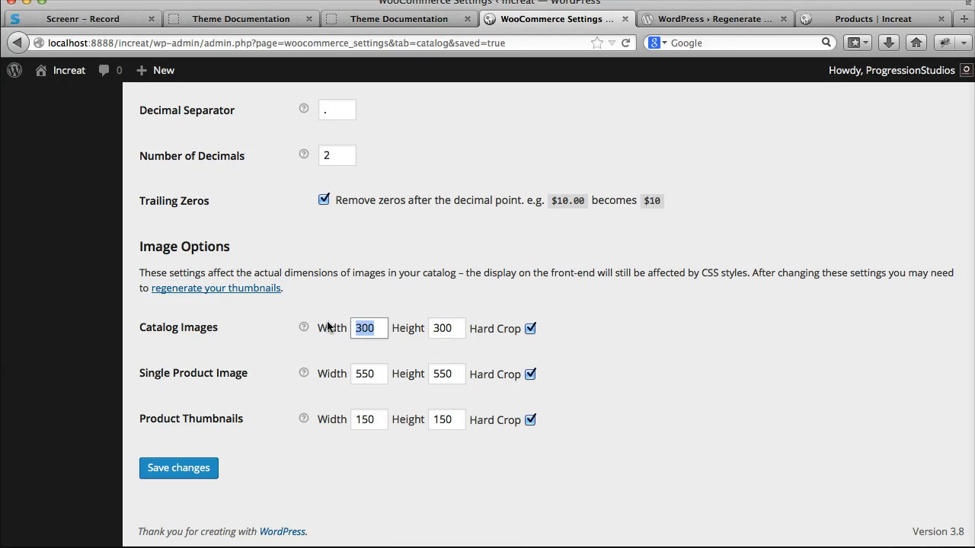
{"action": "left_click", "coordinate": [324, 377]}
{"action": "left_click", "coordinate": [319, 347]}
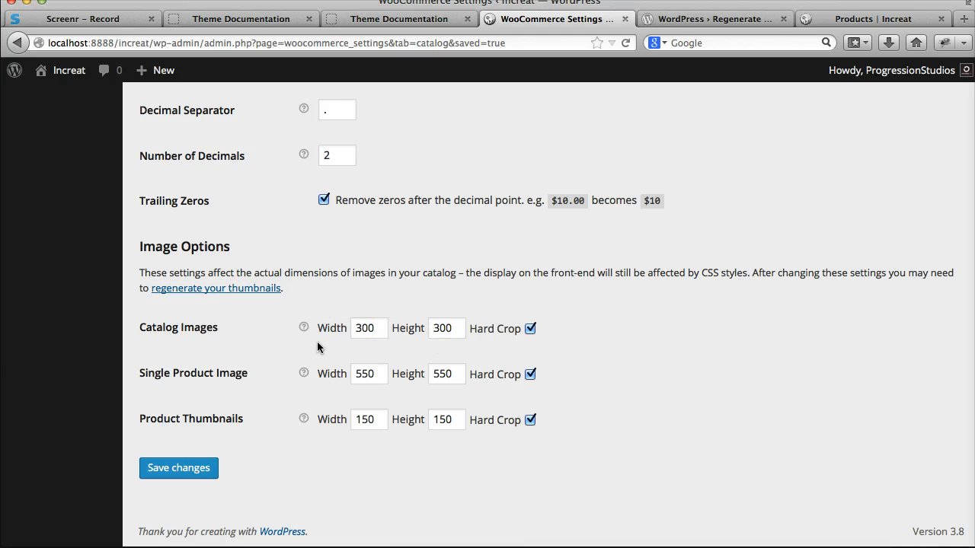